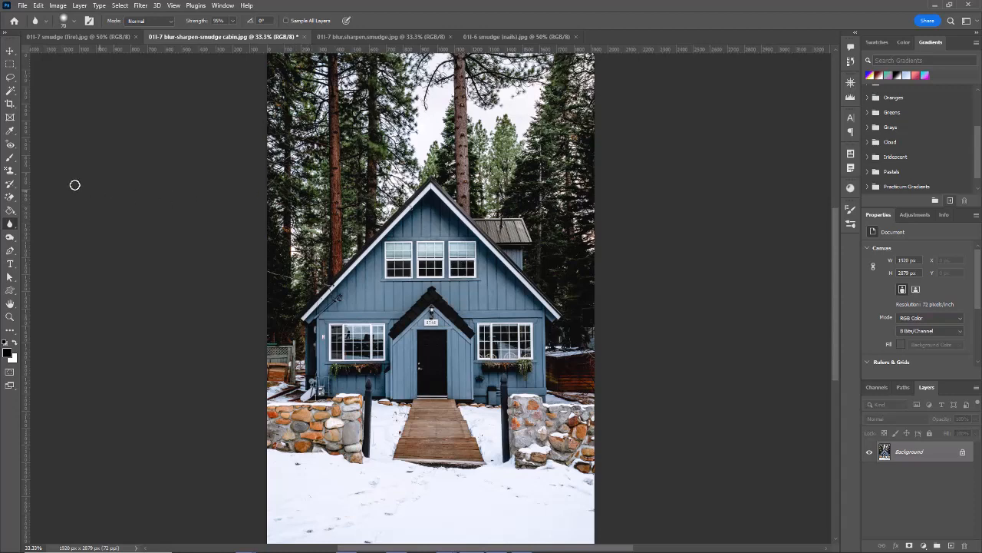
- Set the Blur brush to 417 px with 16% hardness and duplicate the Background layer
{"action": "left_click", "coordinate": [69, 21]}
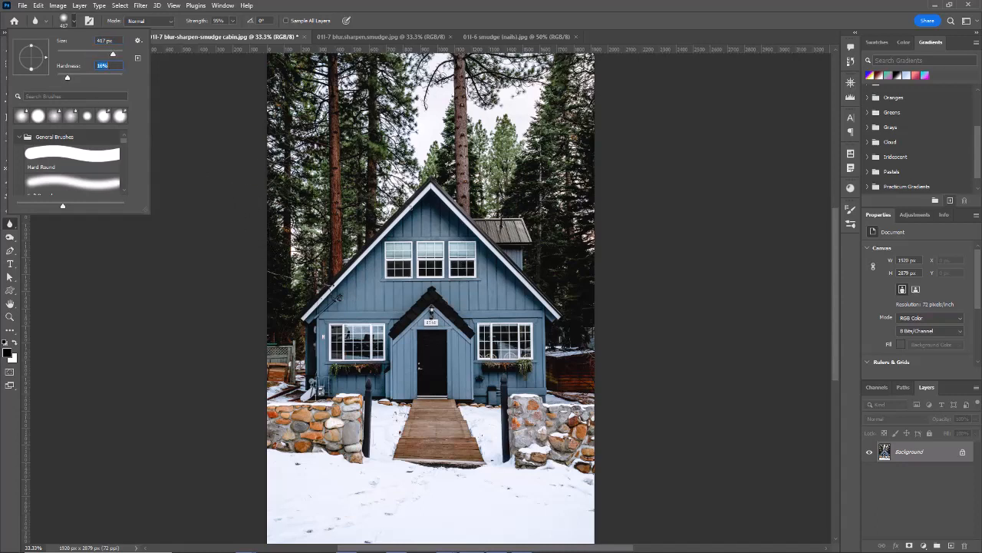
{"action": "left_click", "coordinate": [423, 282]}
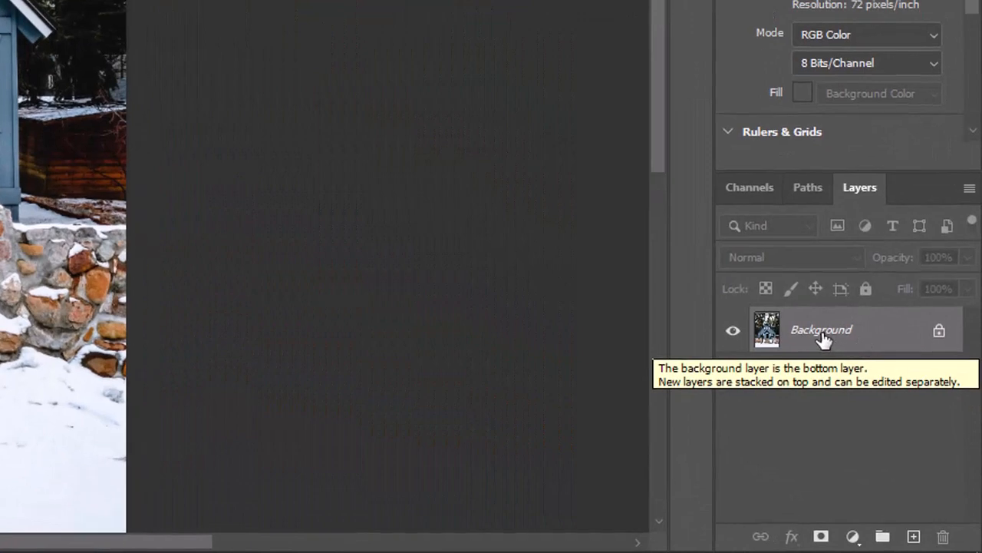
{"action": "left_click_drag", "start_coordinate": [824, 339], "coordinate": [914, 537]}
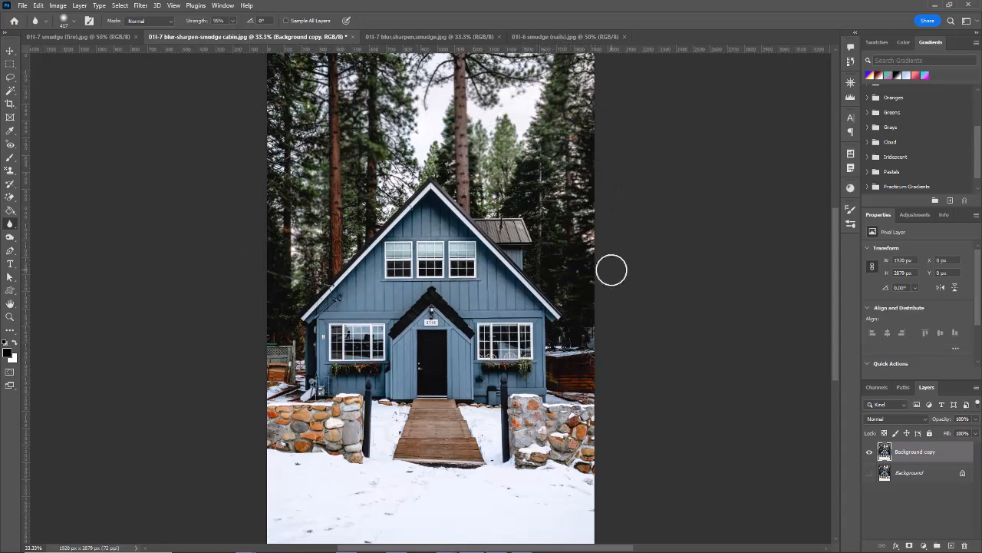
- Compare the cabin photo with and without the blurred Background copy layer
{"action": "left_click", "coordinate": [870, 453]}
{"action": "left_click", "coordinate": [869, 453]}
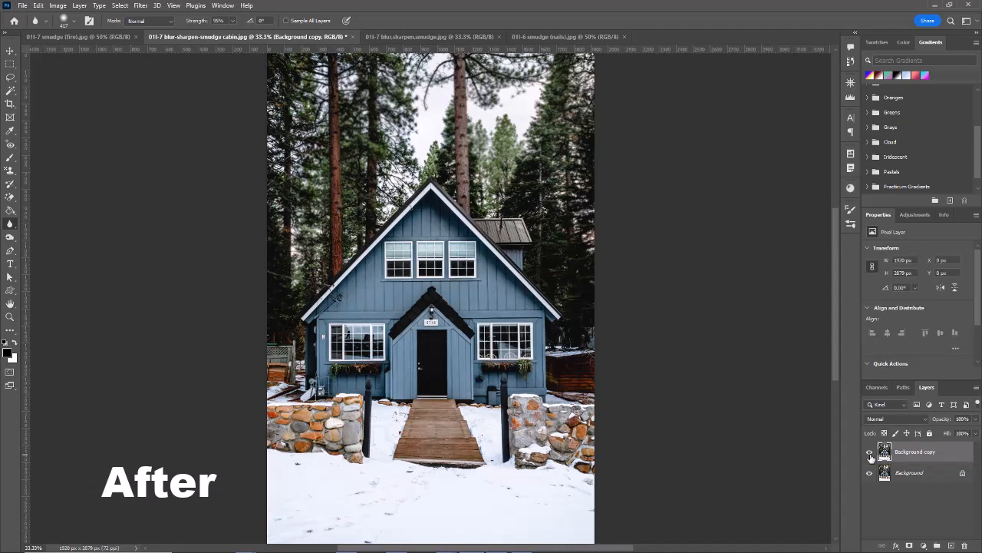
- Duplicate the Background copy layer, name the new layer sharpen and the one beneath it blur, and make the sharpen layer active
{"action": "right_click", "coordinate": [10, 224]}
{"action": "left_click", "coordinate": [47, 234]}
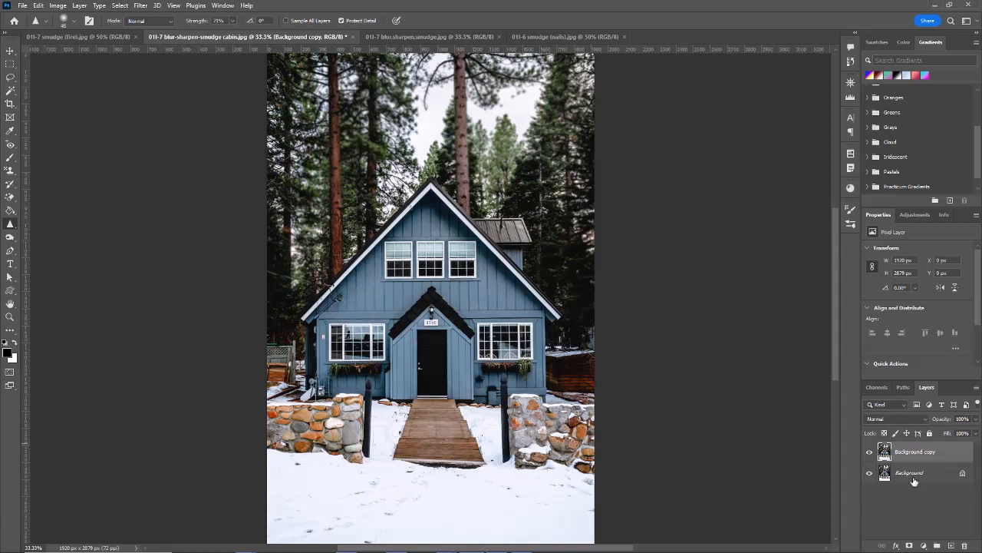
{"action": "left_click_drag", "start_coordinate": [898, 464], "coordinate": [951, 546]}
{"action": "double_click", "coordinate": [905, 453]}
{"action": "key", "text": "BackSpace"}
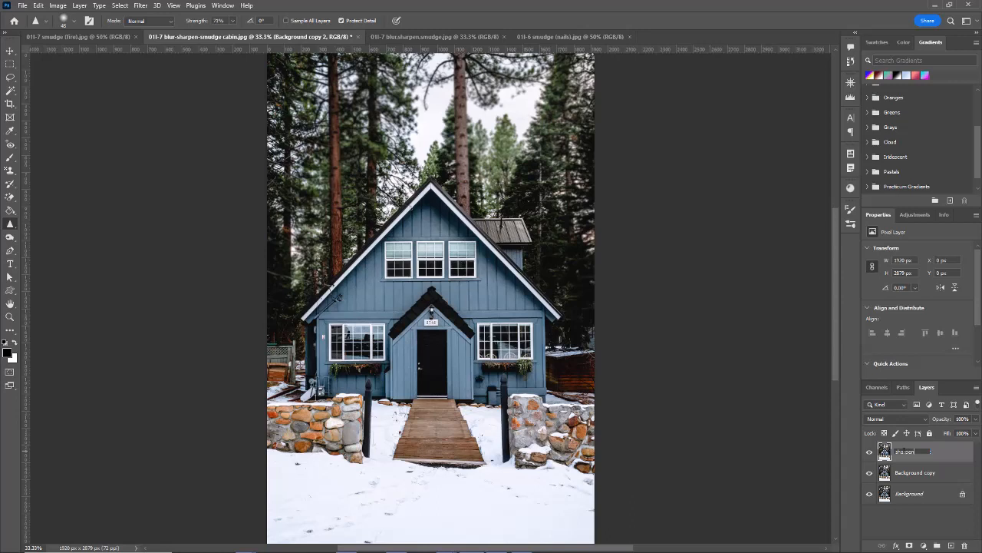
{"action": "key", "text": "Tab"}
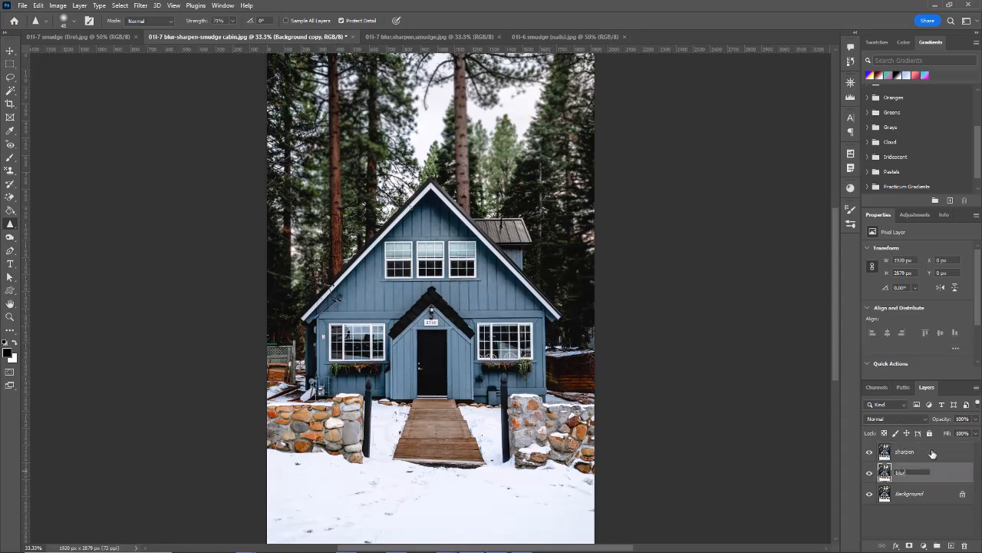
{"action": "type", "text": "blur"}
{"action": "left_click", "coordinate": [933, 454]}
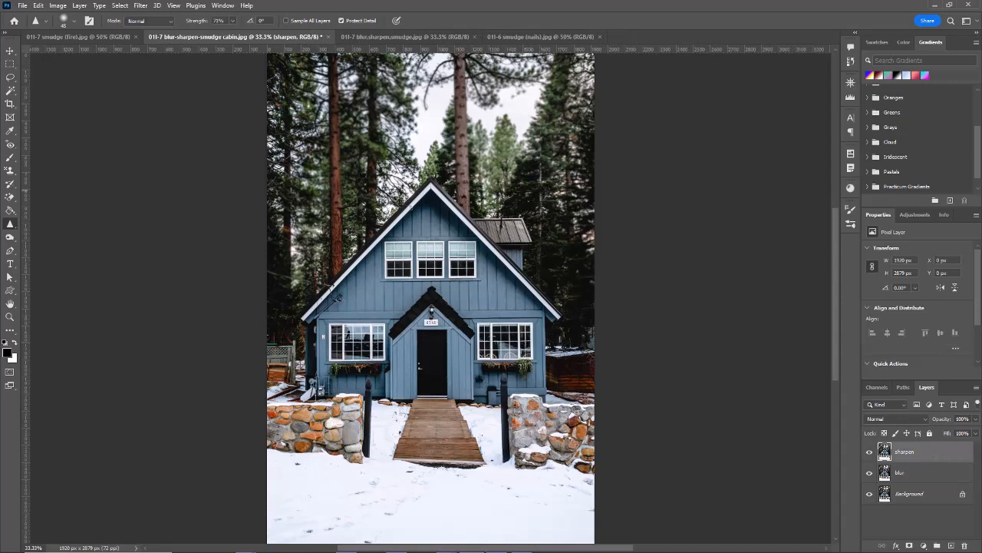
- Set up the Sharpen tool with a 21% hardness brush and enlarge the brush to 300 px
{"action": "right_click", "coordinate": [12, 225]}
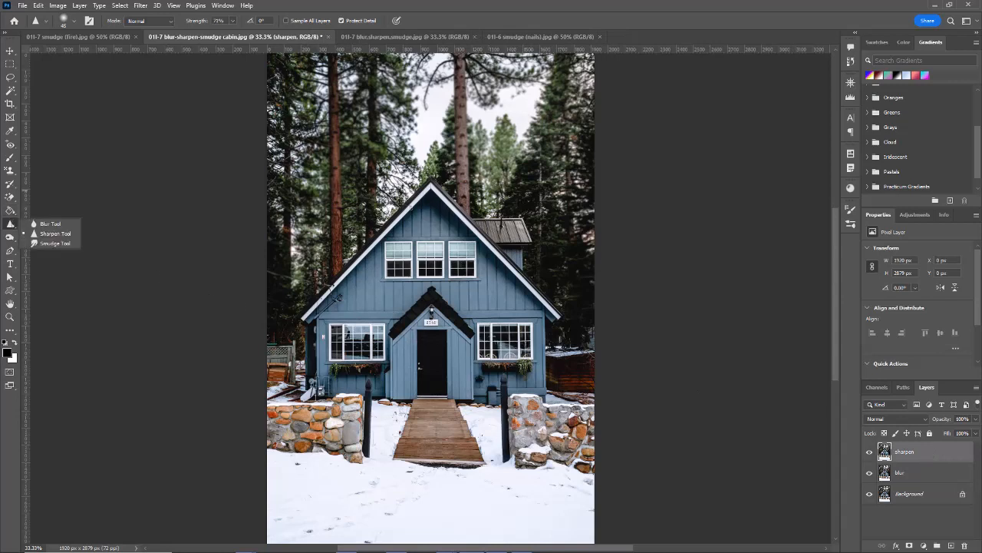
{"action": "left_click", "coordinate": [54, 233]}
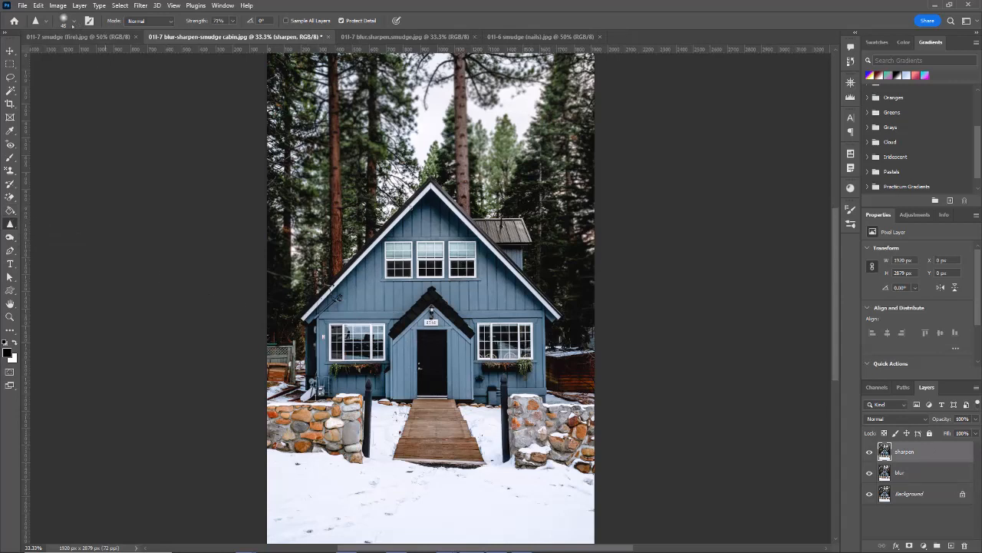
{"action": "left_click", "coordinate": [72, 25]}
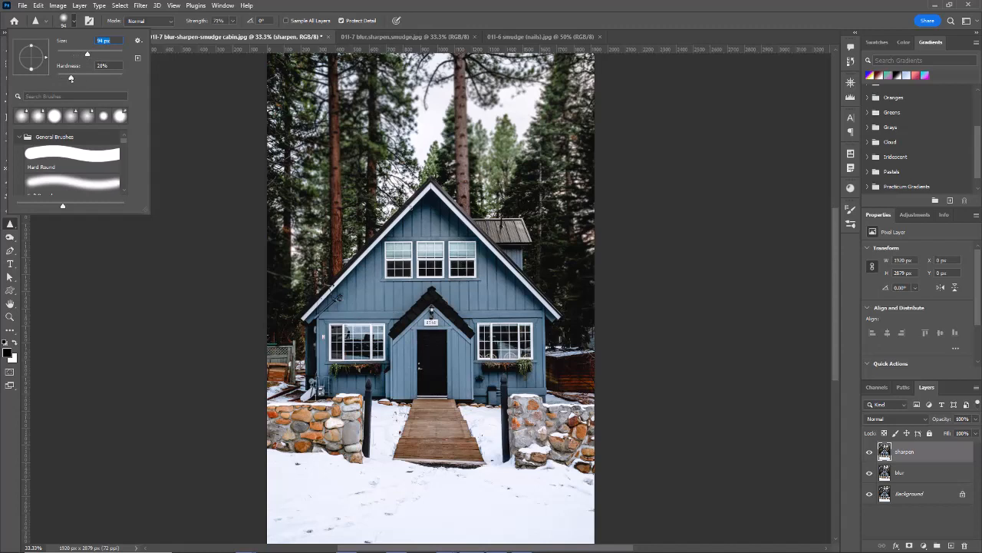
{"action": "key", "text": "Tab"}
{"action": "key", "text": "Return"}
{"action": "key", "text": "bracketright"}
{"action": "key", "text": "bracketright"}
{"action": "key", "text": "bracketright"}
{"action": "key", "text": "bracketright"}
{"action": "key", "text": "bracketright"}
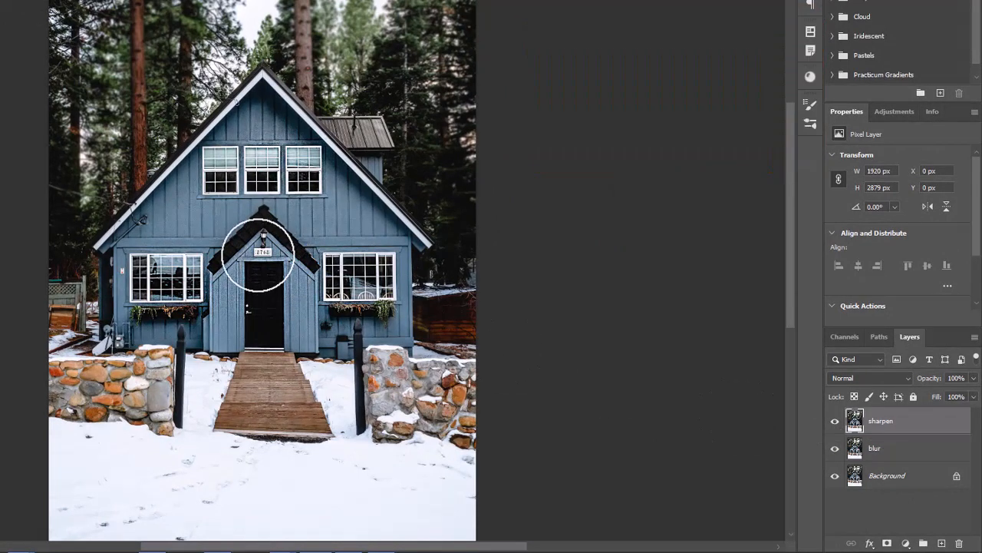
- Hide and show the sharpen layer to compare the cabin before and after sharpening
{"action": "left_click", "coordinate": [837, 424]}
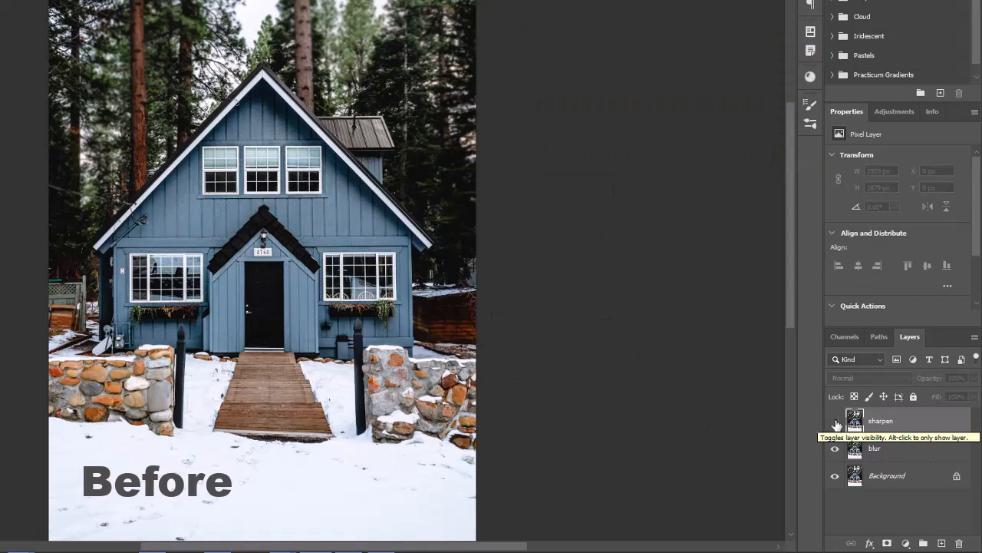
{"action": "left_click", "coordinate": [836, 424]}
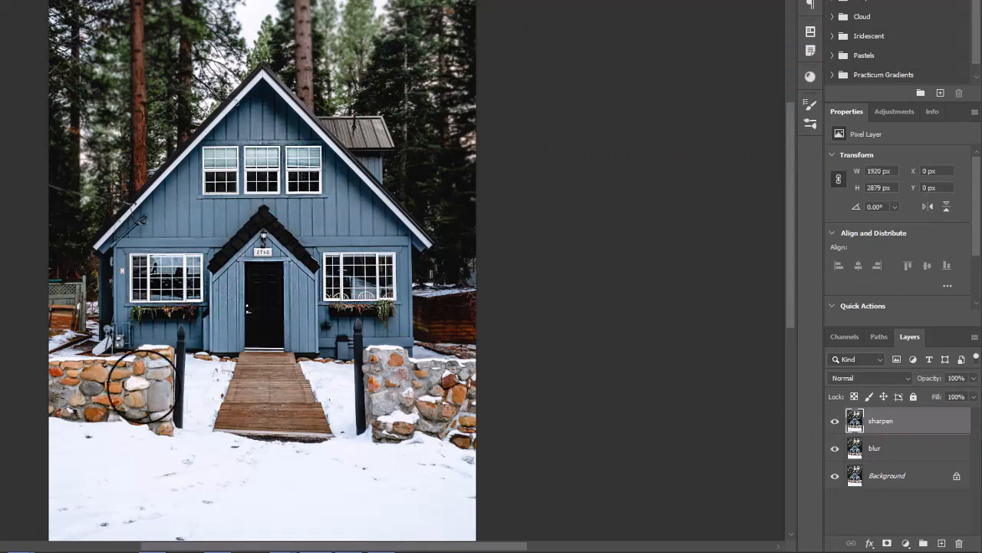
- Sharpen the stone walls flanking the walkway and undo the excess sharpening on the right wall
{"action": "mouse_move", "coordinate": [386, 382]}
{"action": "left_mouse_down"}
{"action": "mouse_move", "coordinate": [441, 395]}
{"action": "mouse_move", "coordinate": [432, 394]}
{"action": "mouse_move", "coordinate": [437, 407]}
{"action": "left_mouse_up"}
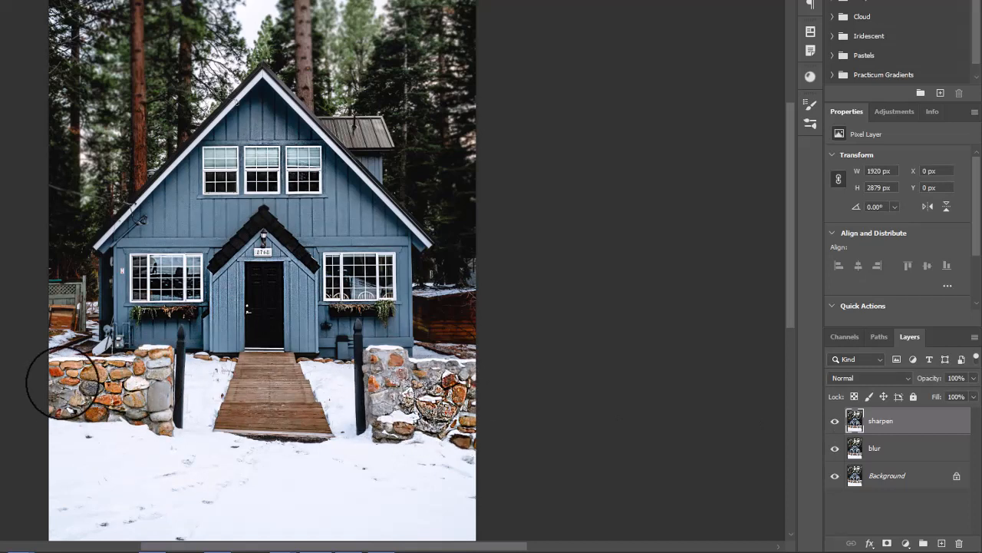
{"action": "mouse_move", "coordinate": [407, 401]}
{"action": "left_mouse_down"}
{"action": "mouse_move", "coordinate": [436, 390]}
{"action": "mouse_move", "coordinate": [423, 393]}
{"action": "mouse_move", "coordinate": [431, 399]}
{"action": "mouse_move", "coordinate": [425, 387]}
{"action": "left_mouse_up"}
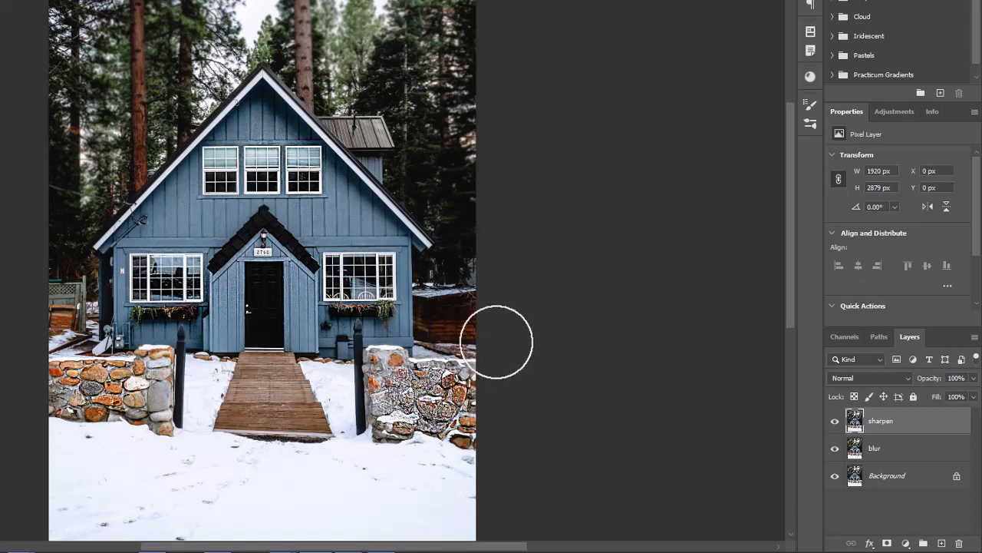
{"action": "left_click", "coordinate": [810, 0]}
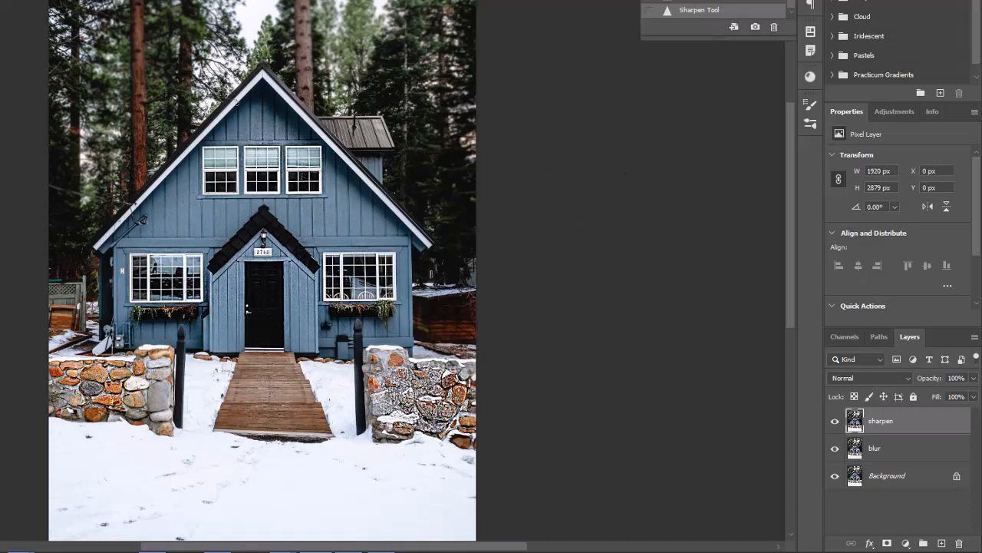
{"action": "key", "text": "ctrl+z"}
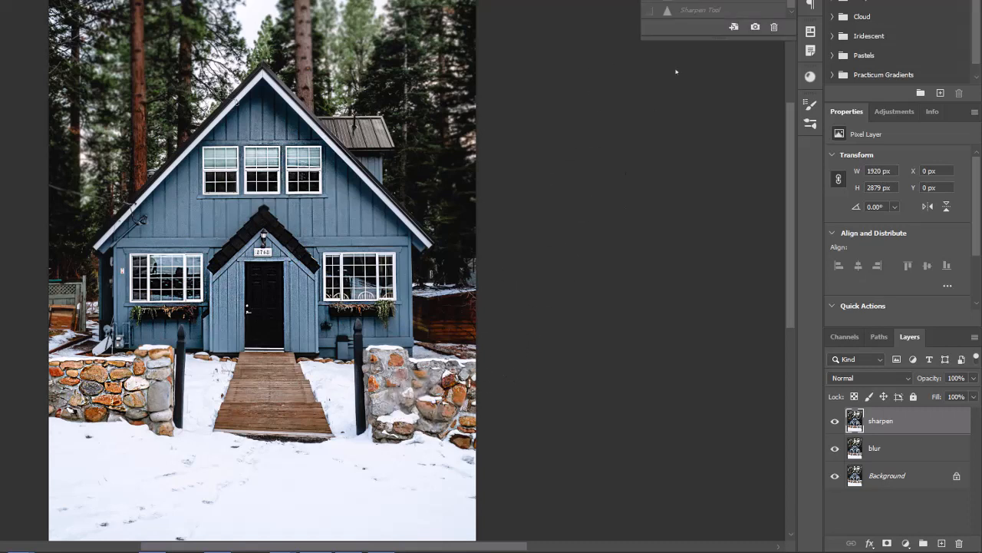
{"action": "key", "text": "ctrl+shift+z"}
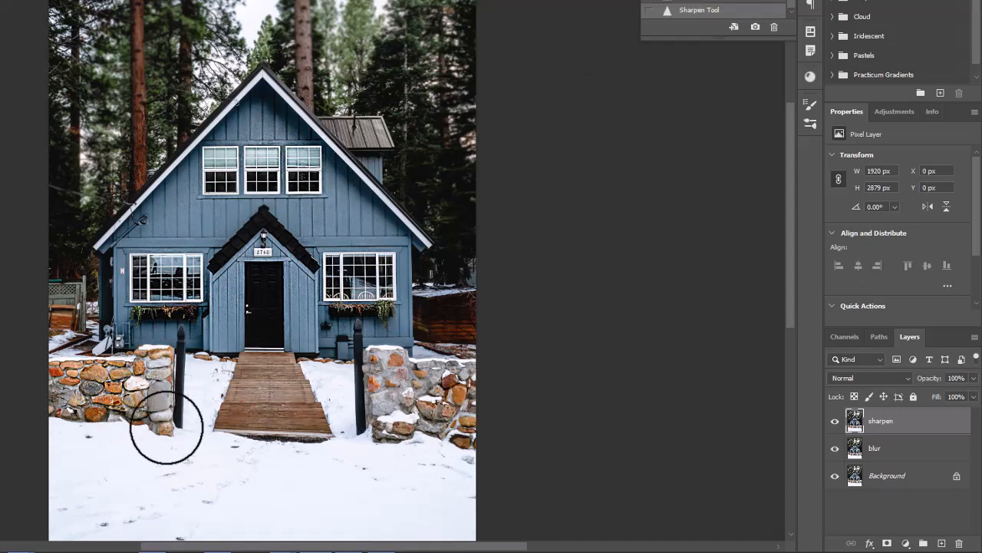
- Check the sharpened stone walls by repeatedly switching the sharpen layer's visibility off and on
{"action": "left_click", "coordinate": [836, 423]}
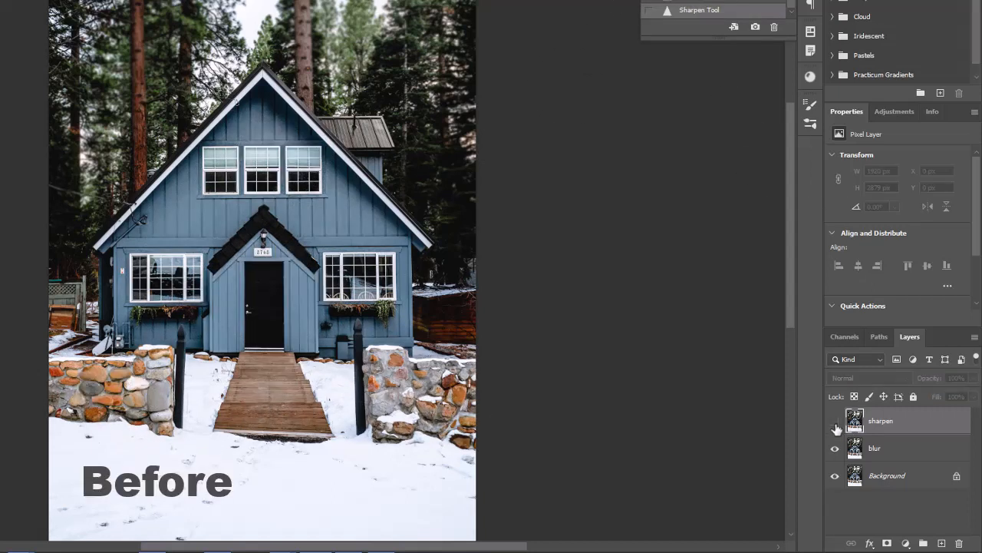
{"action": "left_click", "coordinate": [836, 423]}
{"action": "left_click", "coordinate": [836, 423]}
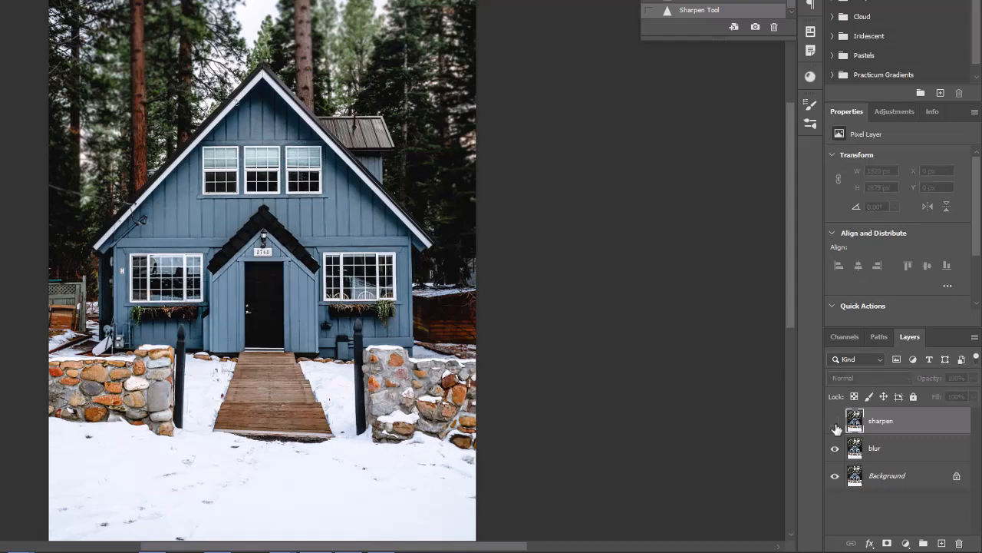
{"action": "left_click", "coordinate": [836, 422]}
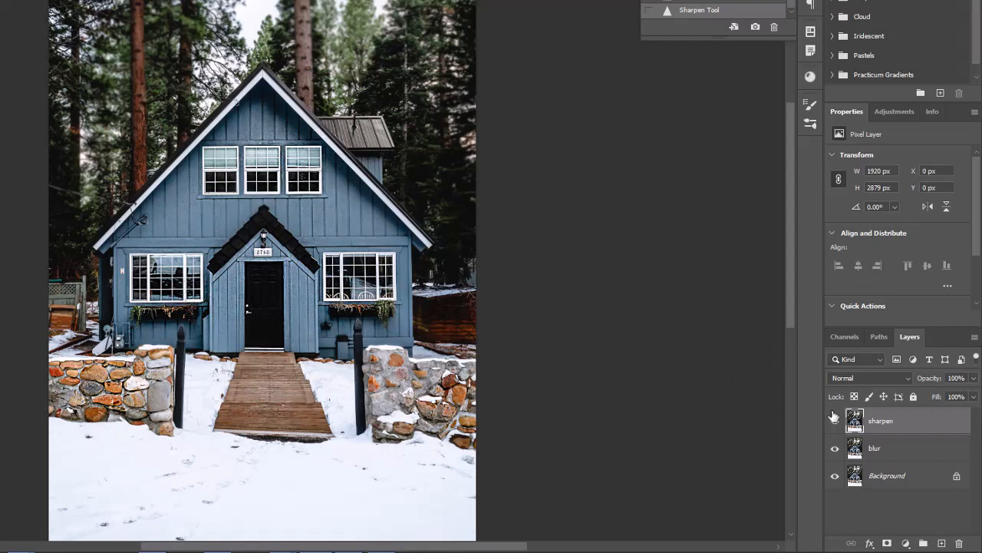
{"action": "left_click", "coordinate": [835, 423]}
{"action": "left_click", "coordinate": [836, 423]}
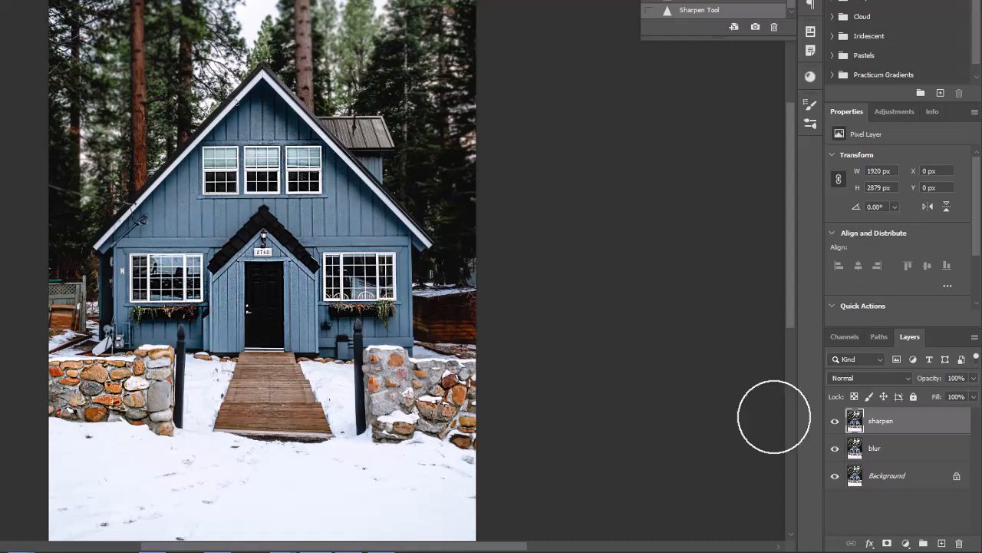
- Duplicate the sharpen layer and name the copy smudge
{"action": "left_click_drag", "start_coordinate": [895, 420], "coordinate": [942, 543]}
{"action": "double_click", "coordinate": [894, 421]}
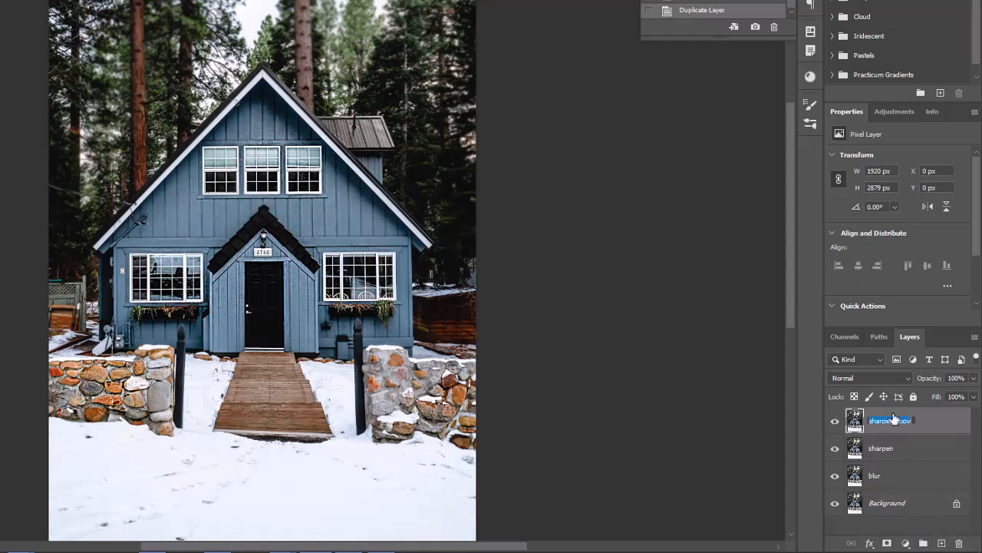
{"action": "type", "text": "smudge"}
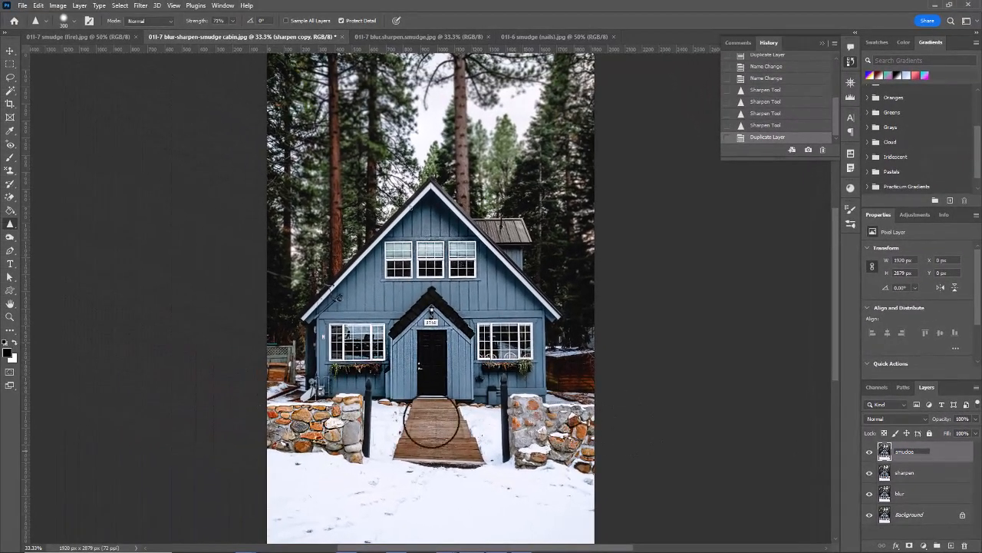
{"action": "key", "text": "Return"}
- Activate the Smudge tool and set its brush hardness to 24%
{"action": "right_click", "coordinate": [10, 224]}
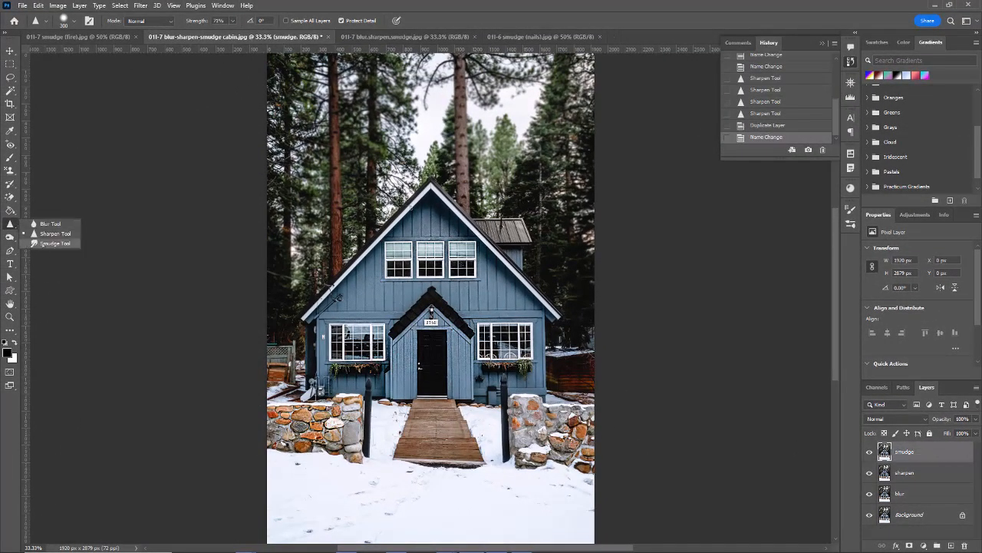
{"action": "left_click", "coordinate": [54, 243]}
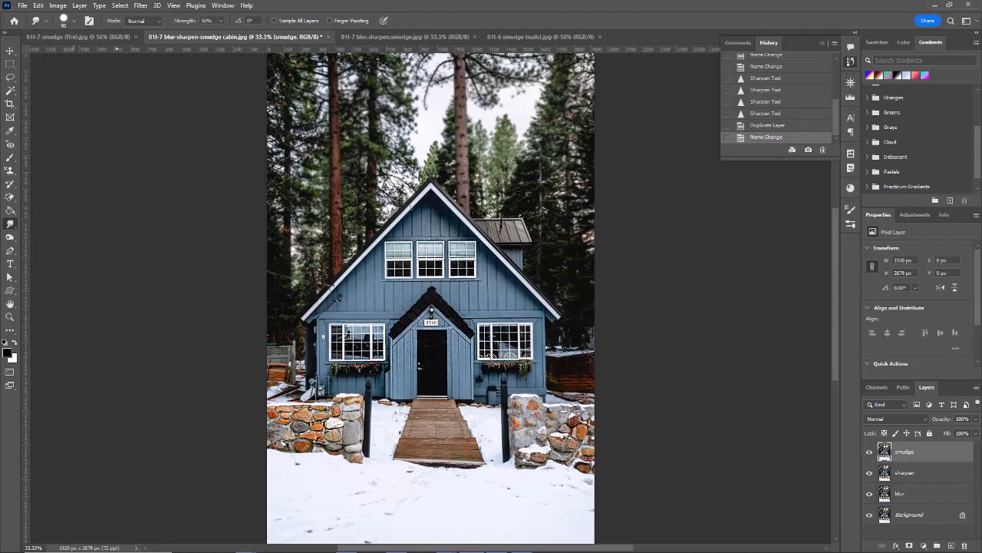
{"action": "left_click", "coordinate": [65, 20]}
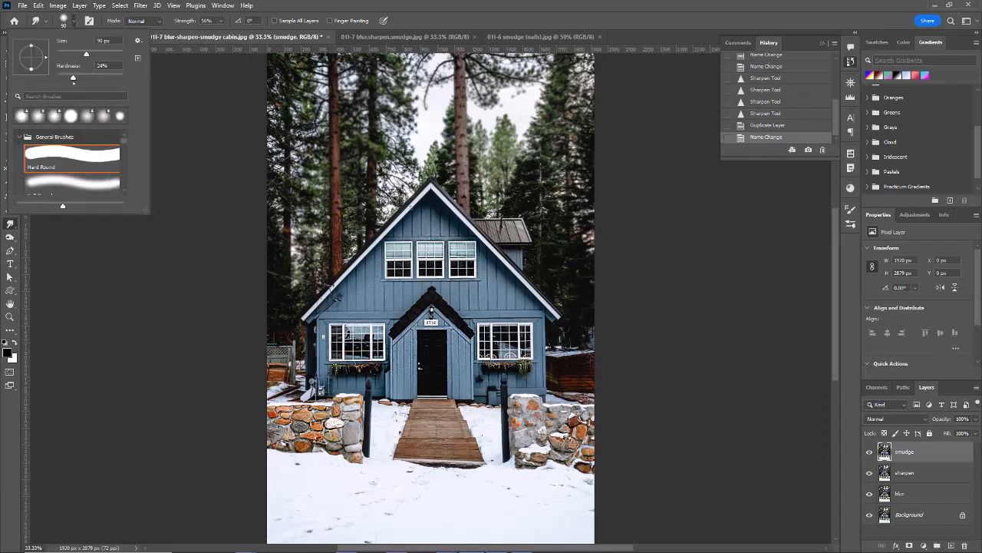
{"action": "left_click_drag", "start_coordinate": [76, 80], "coordinate": [73, 80]}
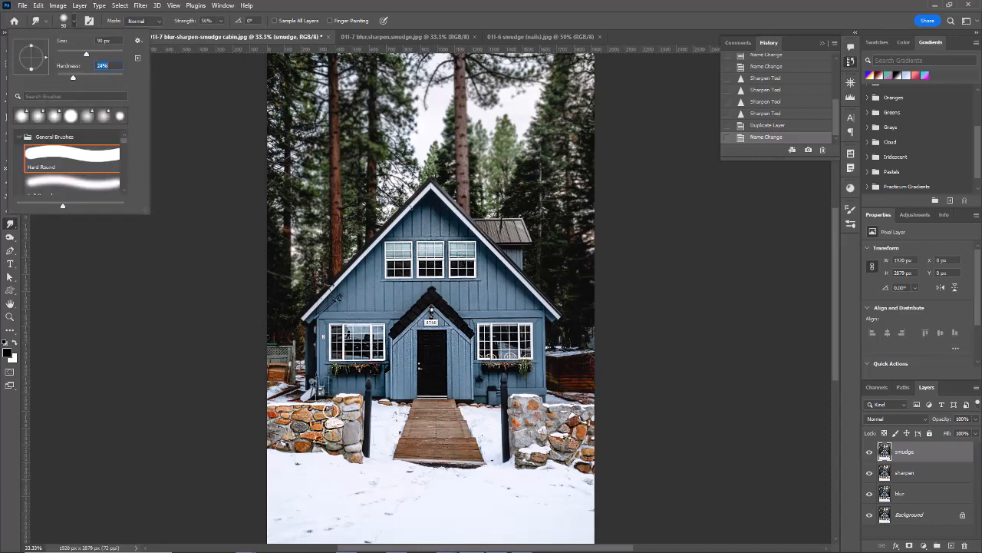
- Smudge away the footprints and marks in the snow in front of the cabin
{"action": "mouse_move", "coordinate": [407, 515]}
{"action": "left_mouse_down"}
{"action": "mouse_move", "coordinate": [348, 511]}
{"action": "mouse_move", "coordinate": [323, 492]}
{"action": "left_mouse_up"}
{"action": "left_click", "coordinate": [414, 514]}
{"action": "left_click_drag", "start_coordinate": [362, 525], "coordinate": [340, 531]}
{"action": "mouse_move", "coordinate": [331, 528]}
{"action": "left_mouse_down"}
{"action": "mouse_move", "coordinate": [342, 529]}
{"action": "mouse_move", "coordinate": [295, 530]}
{"action": "left_mouse_up"}
{"action": "mouse_move", "coordinate": [359, 534]}
{"action": "left_mouse_down"}
{"action": "mouse_move", "coordinate": [396, 537]}
{"action": "mouse_move", "coordinate": [361, 540]}
{"action": "left_mouse_up"}
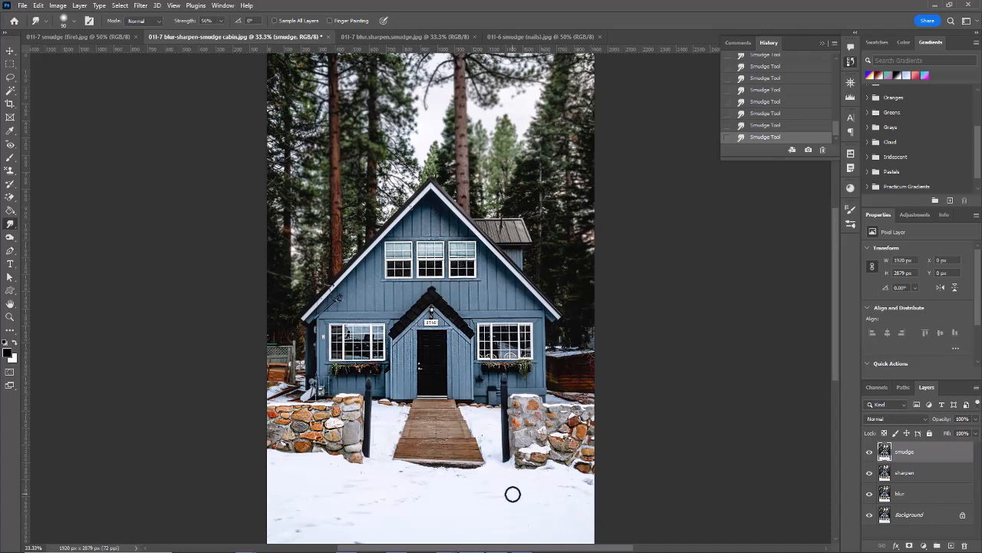
- Compare the photo with and without the smudge layer, and look over the commands for merging and flattening layers
{"action": "left_click", "coordinate": [871, 453]}
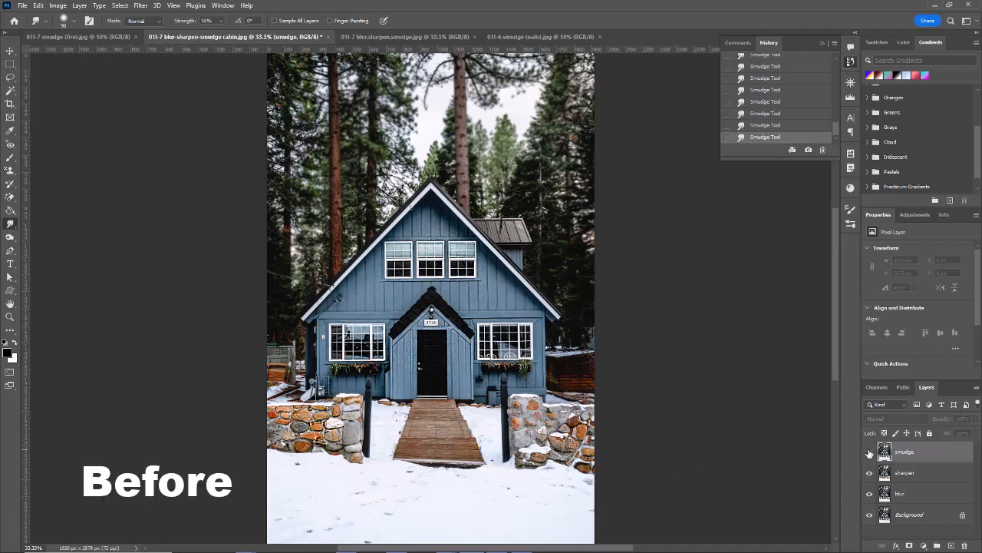
{"action": "left_click", "coordinate": [870, 453]}
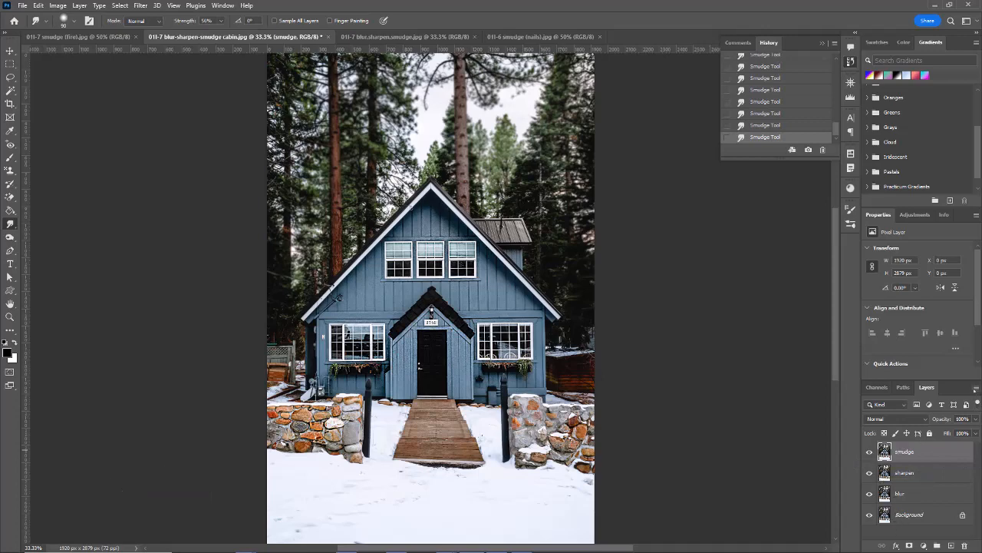
{"action": "left_click", "coordinate": [976, 387]}
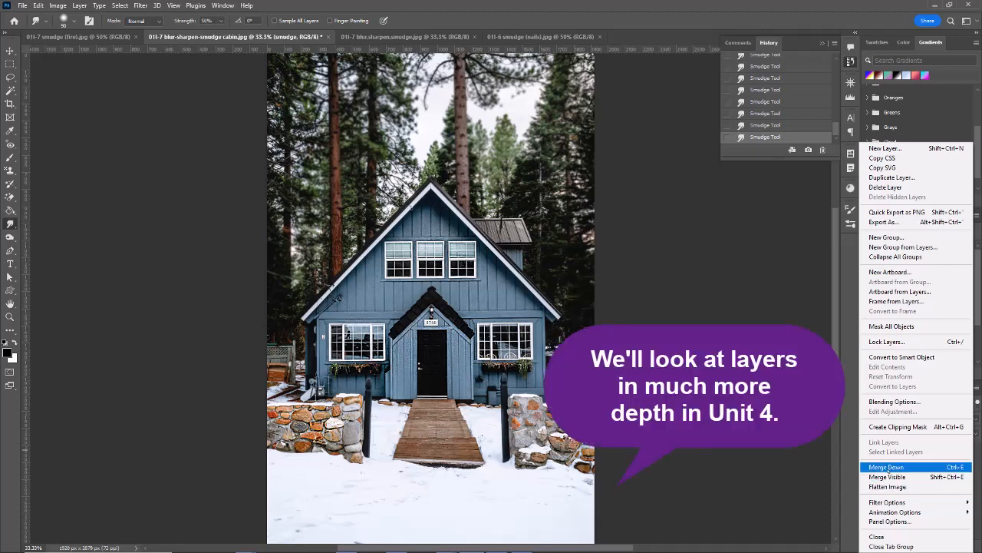
{"action": "left_click", "coordinate": [846, 477]}
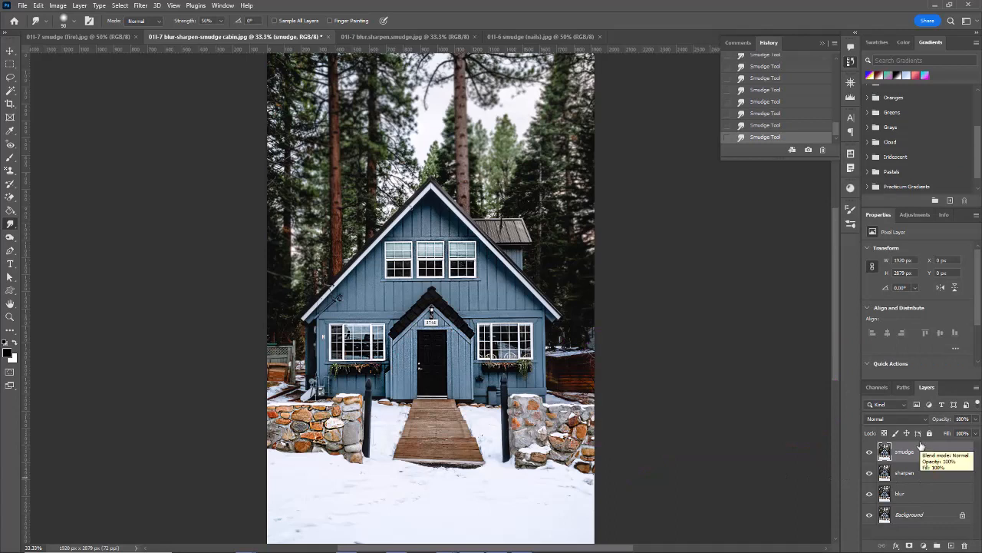
{"action": "left_click", "coordinate": [921, 446]}
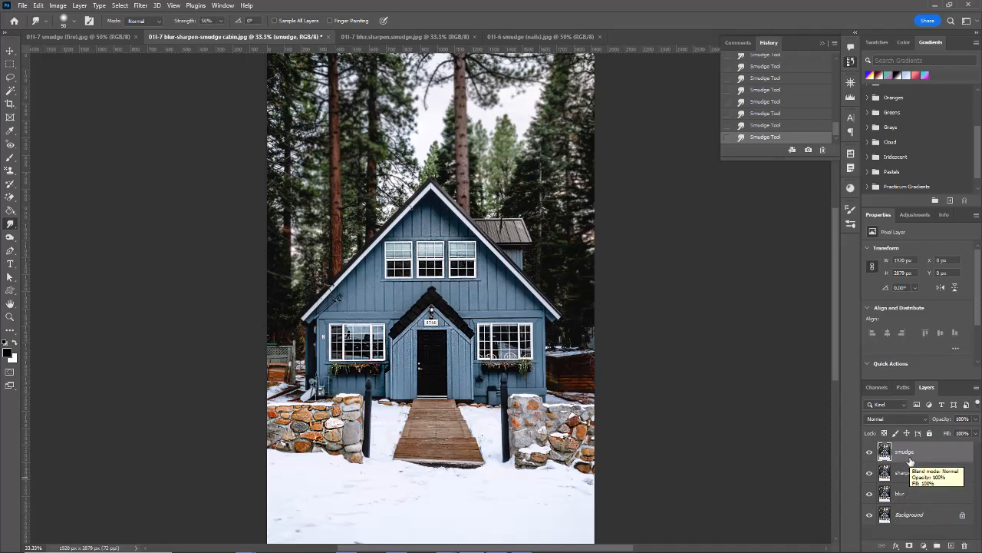
- Merge all visible layers of the cabin photo into a new top layer and name it composite
{"action": "key", "text": "shift+ctrl+alt+n"}
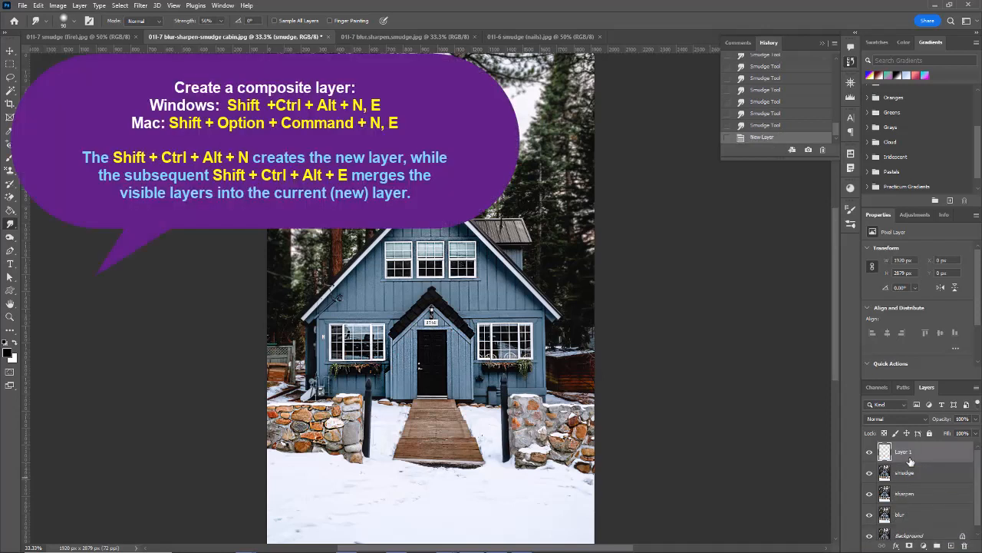
{"action": "key", "text": "shift+ctrl+alt+e"}
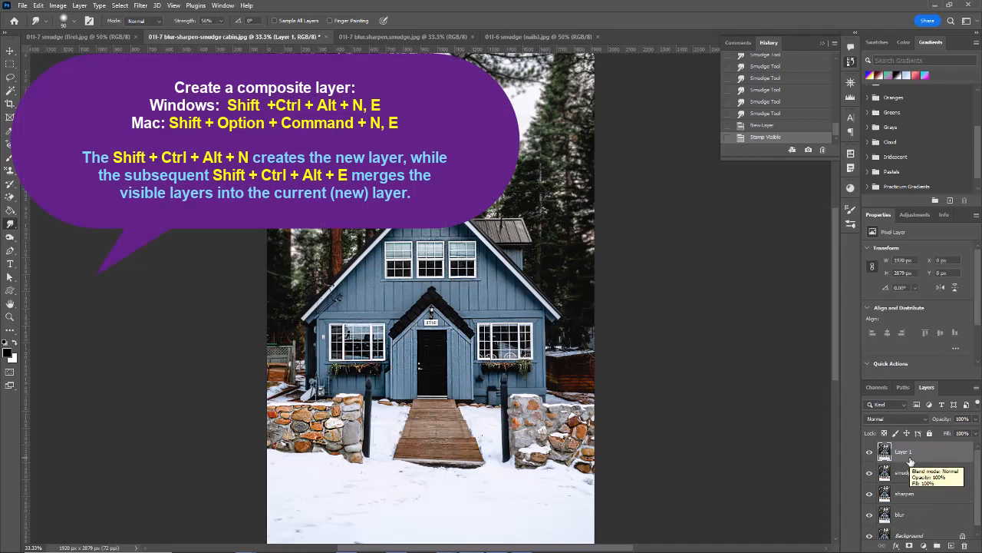
{"action": "double_click", "coordinate": [902, 452]}
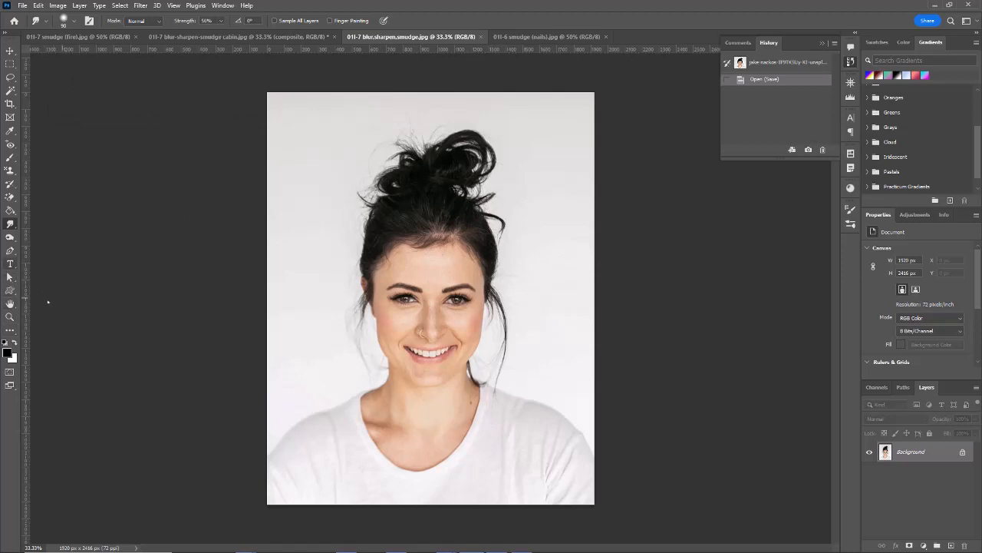
- In the portrait photo, activate the Blur tool and duplicate the Background layer
{"action": "key", "text": "z"}
{"action": "left_click", "coordinate": [449, 302]}
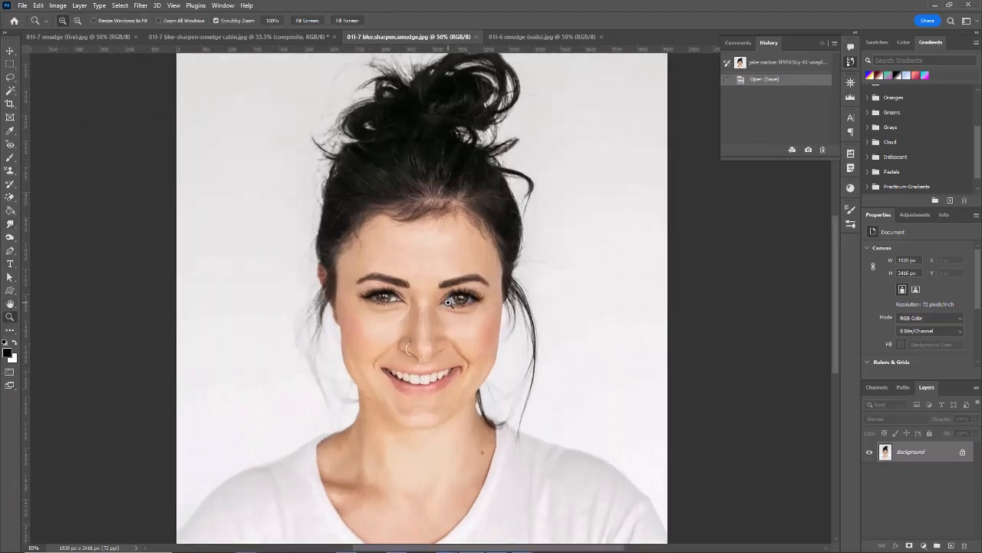
{"action": "left_click", "coordinate": [448, 302]}
{"action": "left_click_drag", "start_coordinate": [458, 238], "coordinate": [450, 242]}
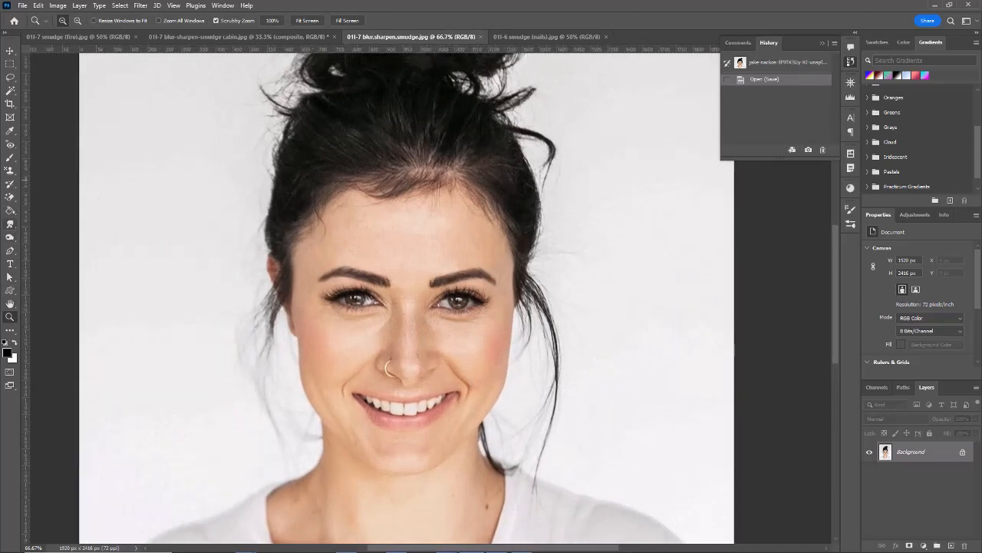
{"action": "left_click", "coordinate": [10, 223]}
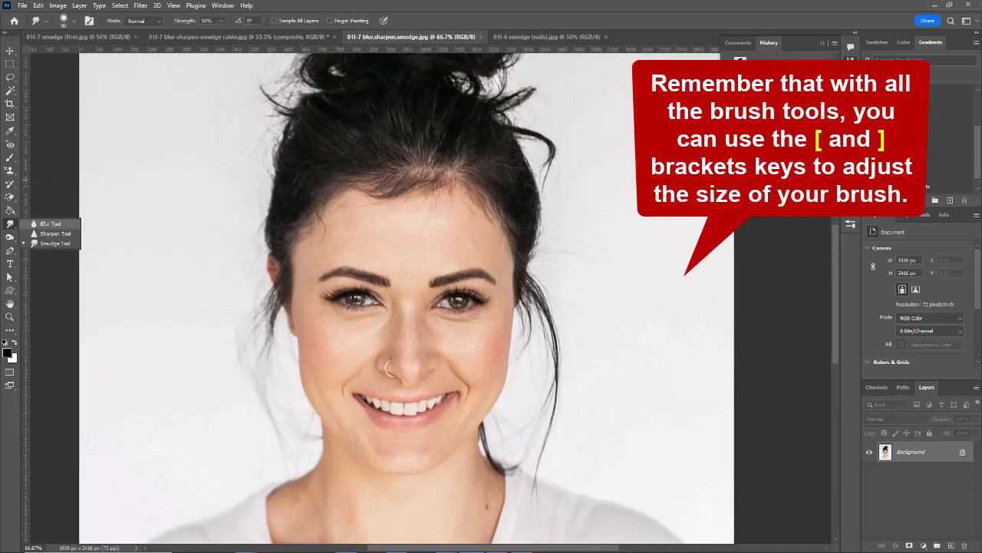
{"action": "left_click", "coordinate": [46, 224]}
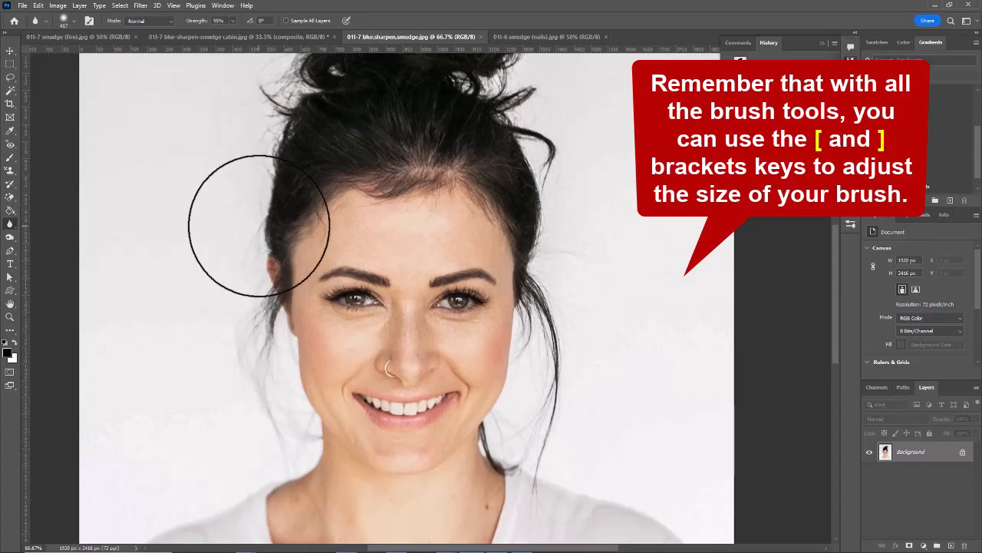
{"action": "left_click_drag", "start_coordinate": [929, 453], "coordinate": [950, 546]}
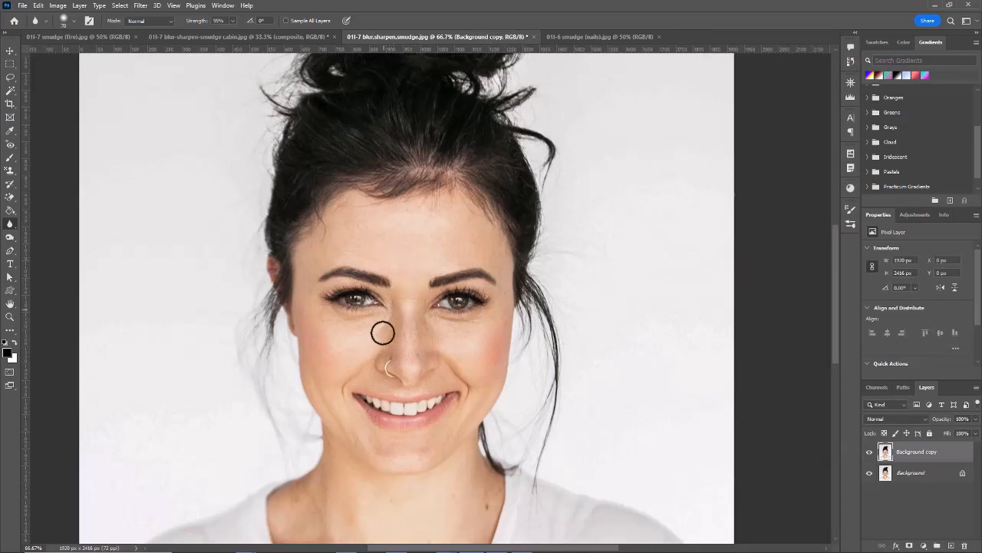
- Blur the skin lines under both eyes with a 70 px brush and compare the portrait with and without the copied layer
{"action": "mouse_move", "coordinate": [442, 323]}
{"action": "left_mouse_down"}
{"action": "mouse_move", "coordinate": [488, 323]}
{"action": "mouse_move", "coordinate": [444, 328]}
{"action": "mouse_move", "coordinate": [481, 327]}
{"action": "mouse_move", "coordinate": [444, 328]}
{"action": "left_mouse_up"}
{"action": "mouse_move", "coordinate": [324, 322]}
{"action": "left_mouse_down"}
{"action": "mouse_move", "coordinate": [368, 325]}
{"action": "mouse_move", "coordinate": [326, 319]}
{"action": "left_mouse_up"}
{"action": "left_click", "coordinate": [869, 453]}
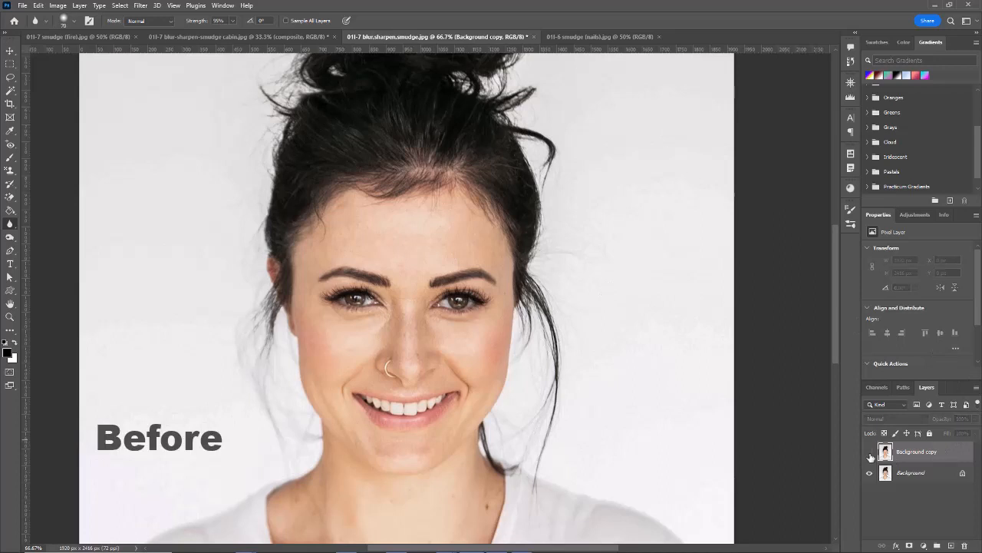
{"action": "left_click", "coordinate": [870, 453]}
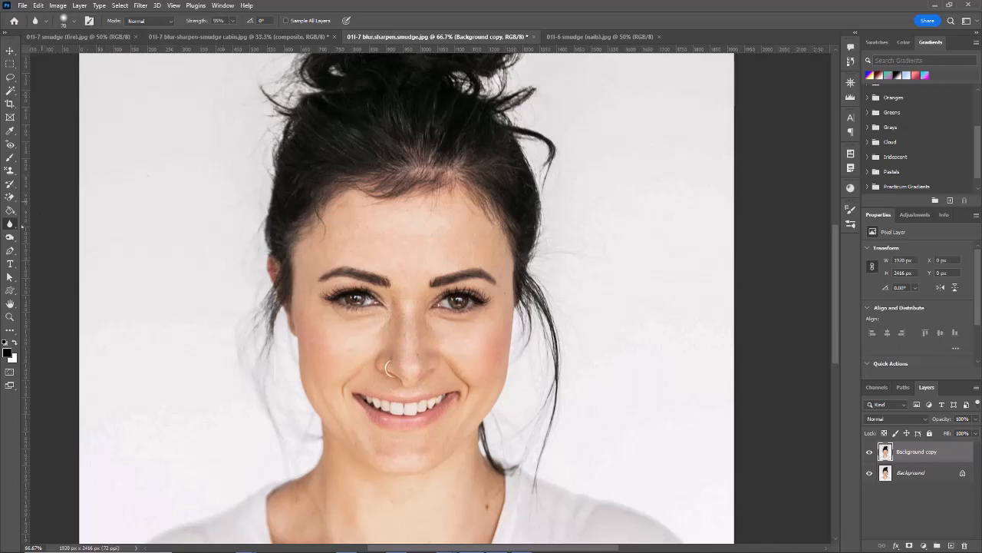
- Sharpen the irises of both eyes on the copied layer with the Sharpen tool and a 50 px brush
{"action": "right_click", "coordinate": [10, 224]}
{"action": "left_click", "coordinate": [54, 232]}
{"action": "left_click", "coordinate": [10, 316]}
{"action": "left_click", "coordinate": [366, 302]}
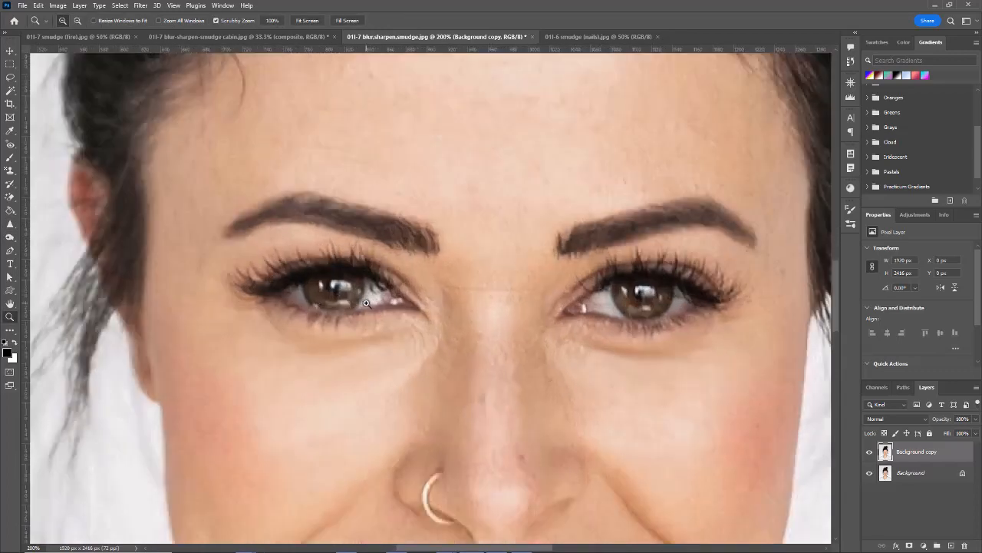
{"action": "left_click", "coordinate": [366, 301]}
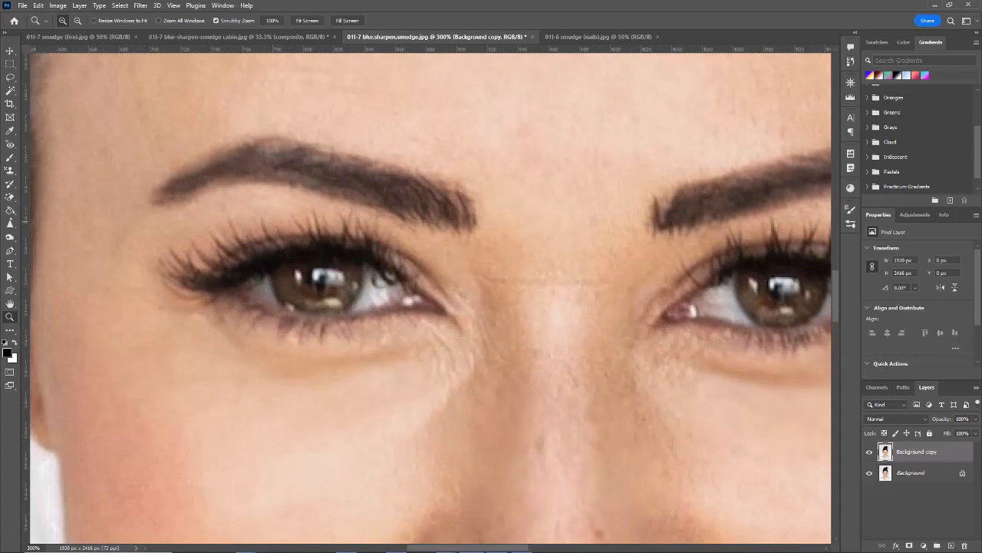
{"action": "left_click", "coordinate": [10, 225]}
{"action": "key", "text": "bracketleft"}
{"action": "key", "text": "bracketleft"}
{"action": "key", "text": "bracketleft"}
{"action": "key", "text": "bracketleft"}
{"action": "key", "text": "bracketleft"}
{"action": "key", "text": "bracketleft"}
{"action": "key", "text": "bracketleft"}
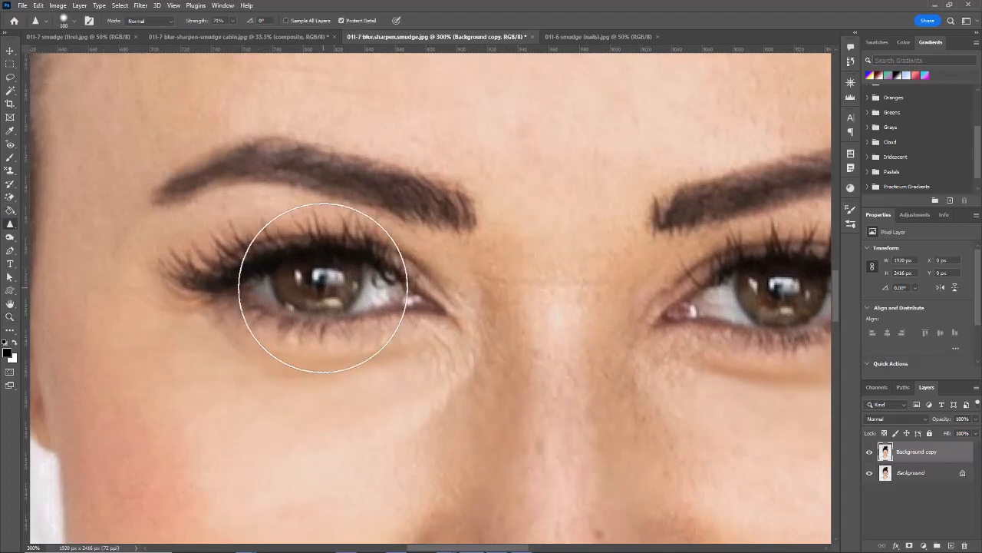
{"action": "key", "text": "bracketleft"}
{"action": "mouse_move", "coordinate": [325, 281]}
{"action": "left_mouse_down"}
{"action": "mouse_move", "coordinate": [307, 278]}
{"action": "mouse_move", "coordinate": [324, 281]}
{"action": "left_mouse_up"}
{"action": "mouse_move", "coordinate": [776, 290]}
{"action": "left_mouse_down"}
{"action": "mouse_move", "coordinate": [783, 284]}
{"action": "mouse_move", "coordinate": [775, 287]}
{"action": "left_mouse_up"}
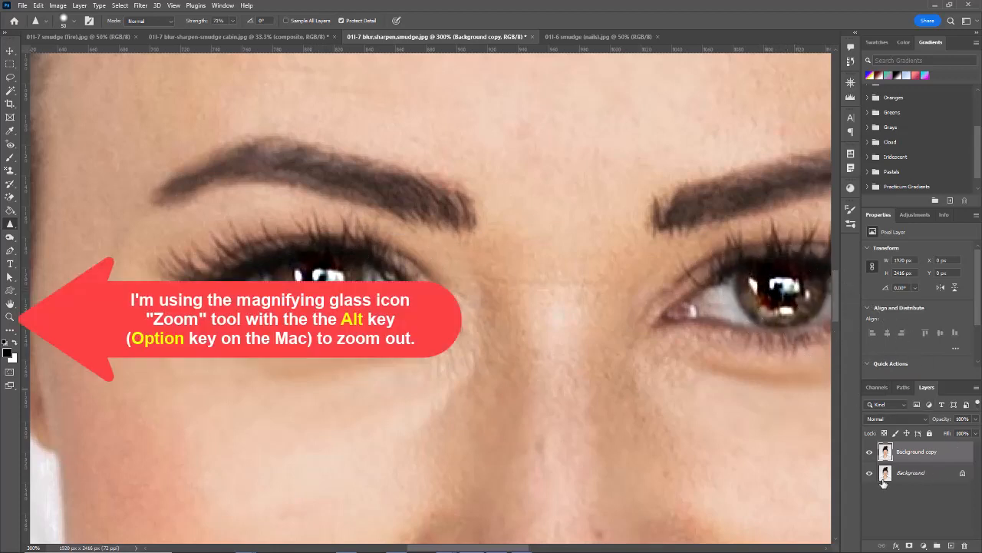
- Compare the whole face with and without the copied layer to judge the sharpened eyes
{"action": "left_click", "coordinate": [382, 312], "text": "alt"}
{"action": "left_click", "coordinate": [382, 312], "text": "alt"}
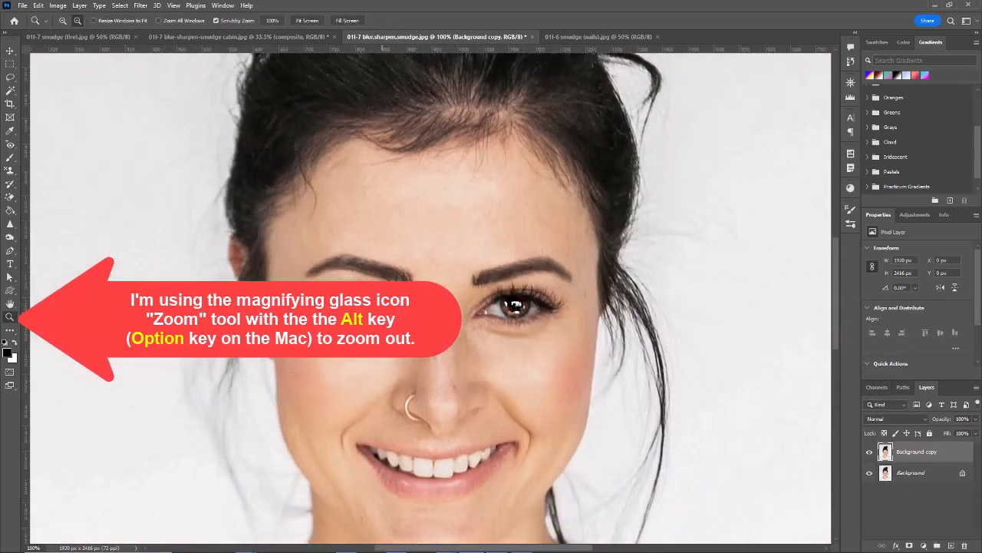
{"action": "left_click", "coordinate": [382, 312], "text": "alt"}
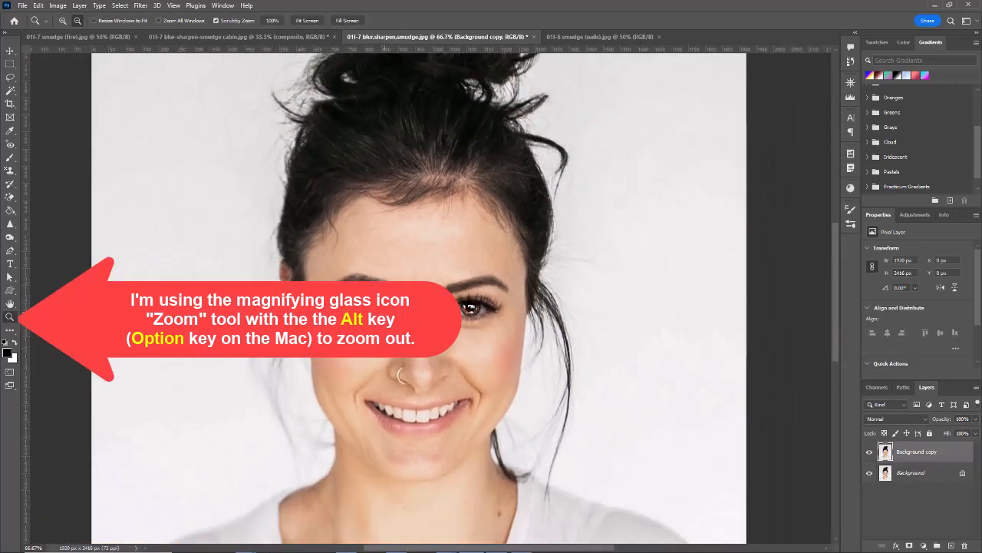
{"action": "left_click", "coordinate": [871, 453]}
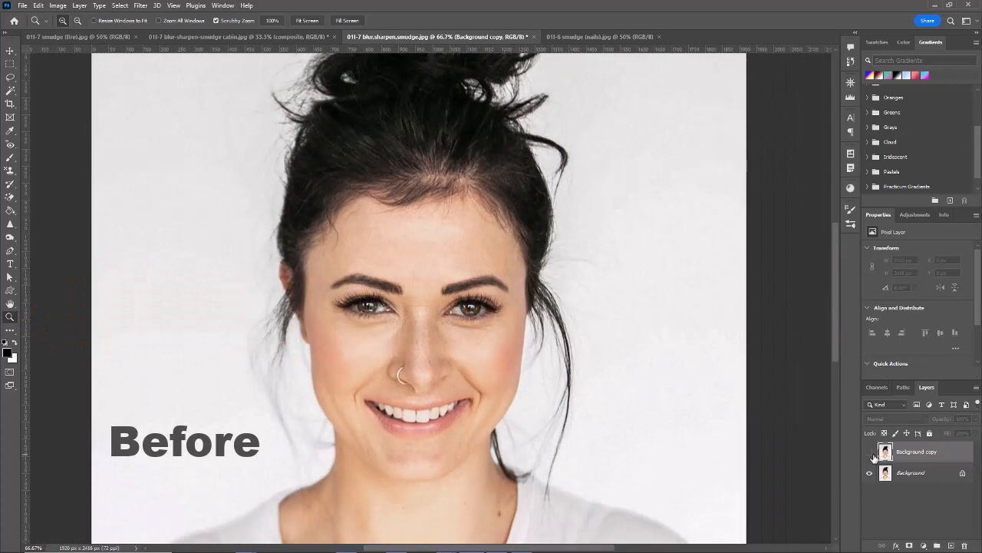
{"action": "left_click", "coordinate": [871, 454]}
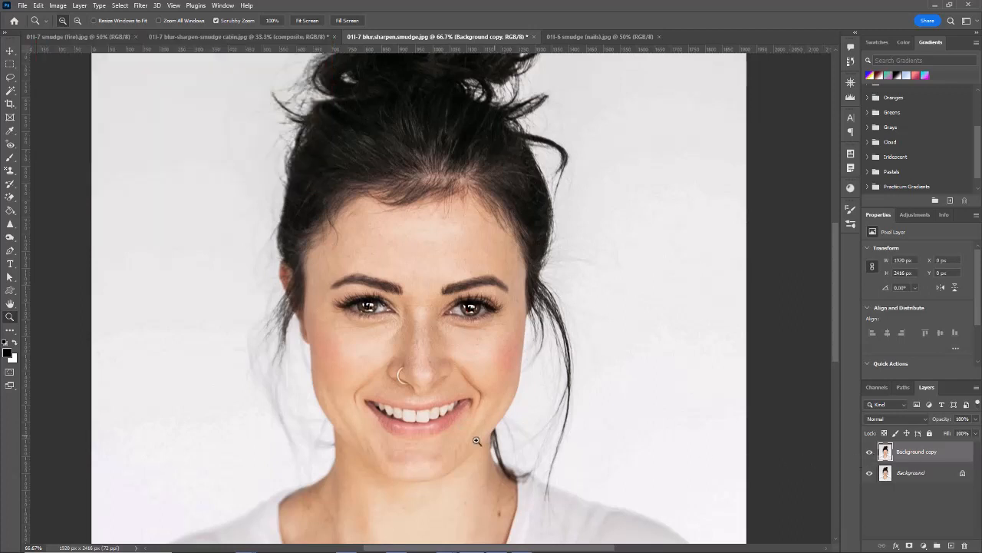
- Retouch the mouth with the Smudge tool and a smaller brush, and compare the portrait with and without the copied layer
{"action": "left_click", "coordinate": [10, 224]}
{"action": "left_click", "coordinate": [47, 222]}
{"action": "left_click", "coordinate": [10, 223]}
{"action": "left_click", "coordinate": [48, 247]}
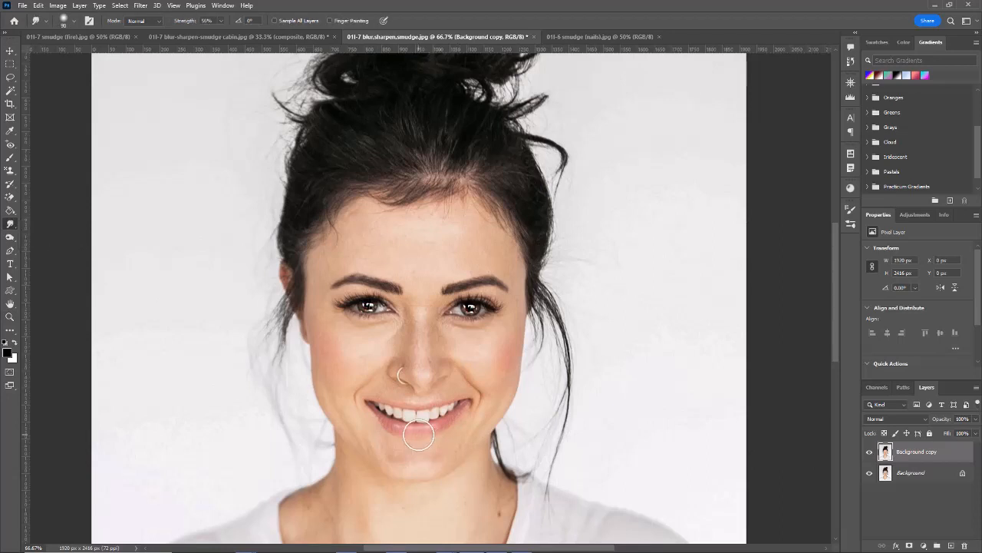
{"action": "key", "text": "bracketleft"}
{"action": "key", "text": "bracketleft"}
{"action": "key", "text": "bracketleft"}
{"action": "left_click", "coordinate": [870, 452]}
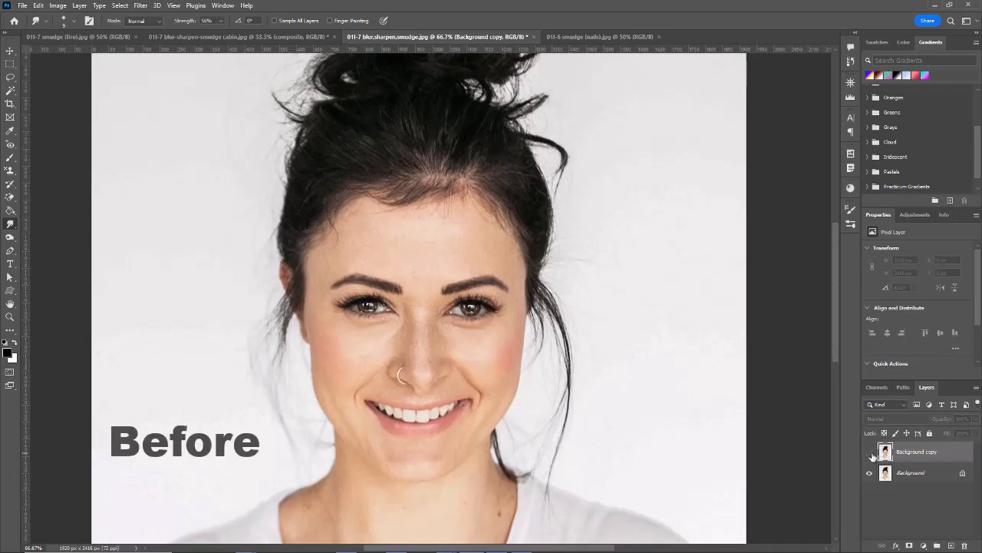
{"action": "left_click", "coordinate": [870, 453]}
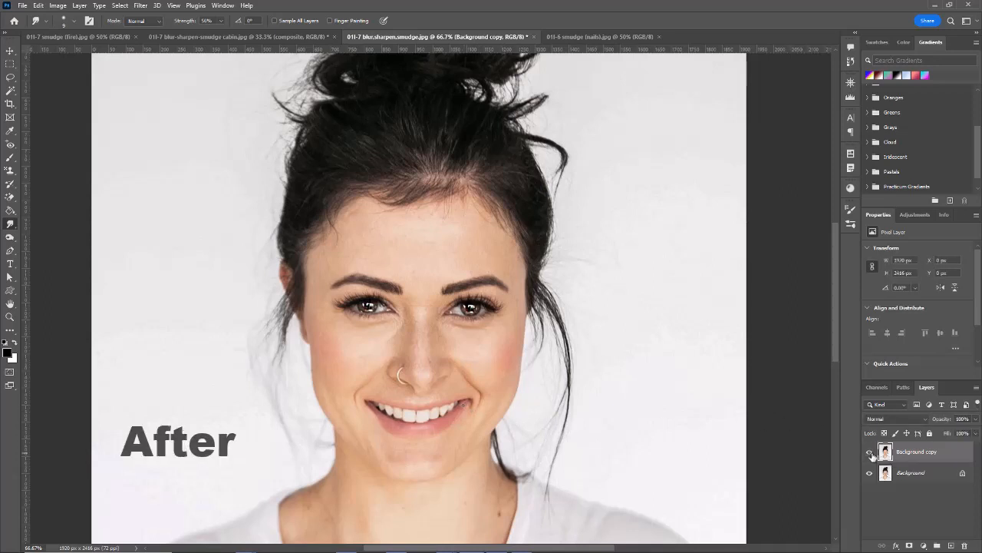
- Enlarge the Smudge tool's brush to 100 px
{"action": "key", "text": "bracketright"}
{"action": "key", "text": "bracketright"}
{"action": "key", "text": "bracketright"}
{"action": "key", "text": "bracketright"}
{"action": "key", "text": "bracketright"}
{"action": "key", "text": "bracketright"}
{"action": "key", "text": "bracketright"}
{"action": "key", "text": "bracketright"}
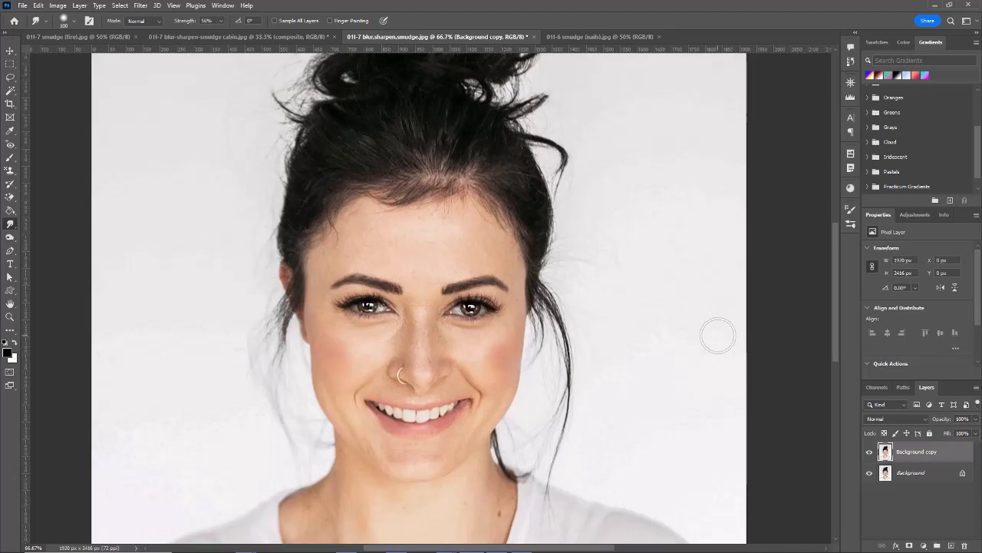
- Switch to the smudge (nails) photo and duplicate its Background layer
{"action": "left_click", "coordinate": [614, 37]}
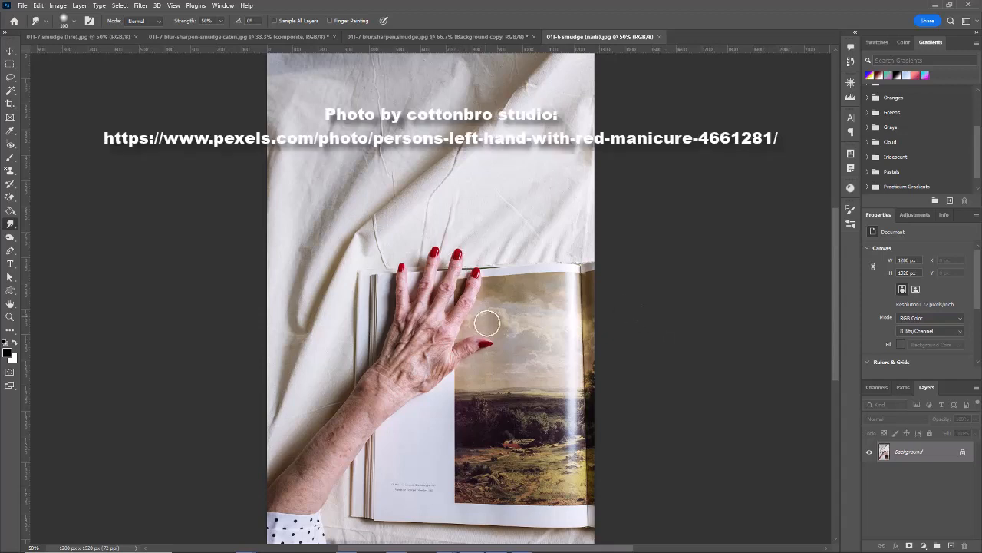
{"action": "left_click_drag", "start_coordinate": [908, 457], "coordinate": [960, 545]}
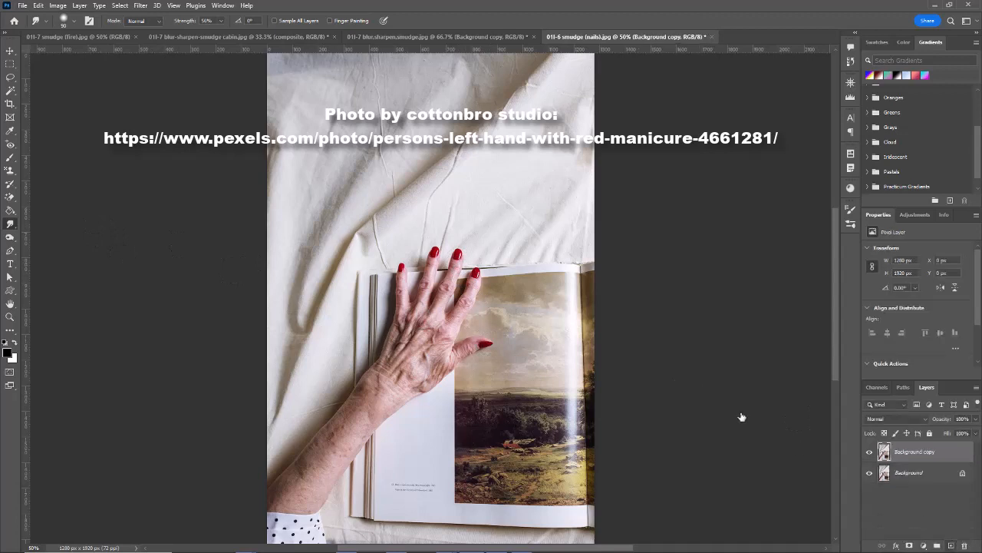
- Lengthen the red fingernails and the thumbnail by smudging their tips outward with a 40 px brush
{"action": "key", "text": "bracketleft"}
{"action": "key", "text": "bracketleft"}
{"action": "key", "text": "bracketleft"}
{"action": "key", "text": "bracketleft"}
{"action": "left_click_drag", "start_coordinate": [458, 252], "coordinate": [460, 246]}
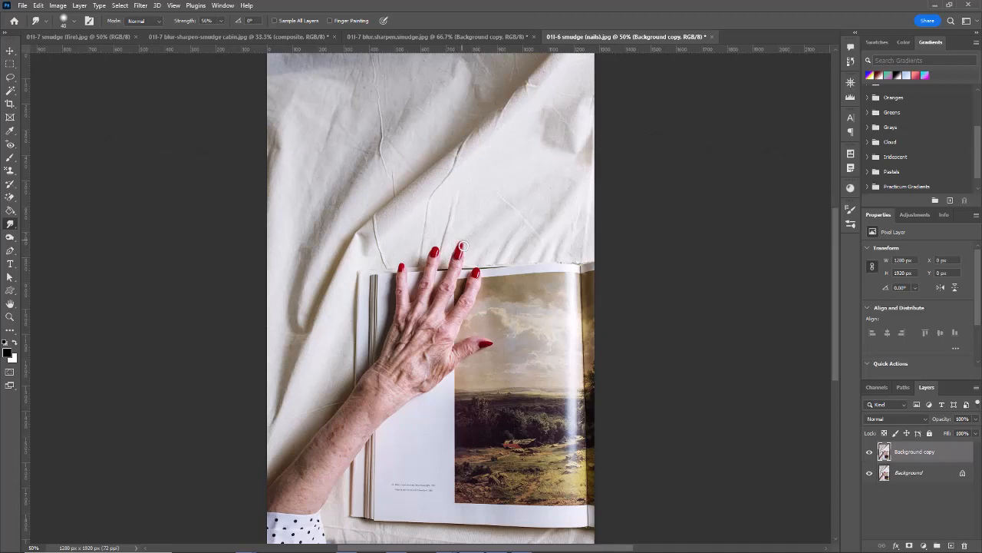
{"action": "left_click_drag", "start_coordinate": [476, 273], "coordinate": [477, 261]}
{"action": "left_click_drag", "start_coordinate": [486, 344], "coordinate": [498, 344]}
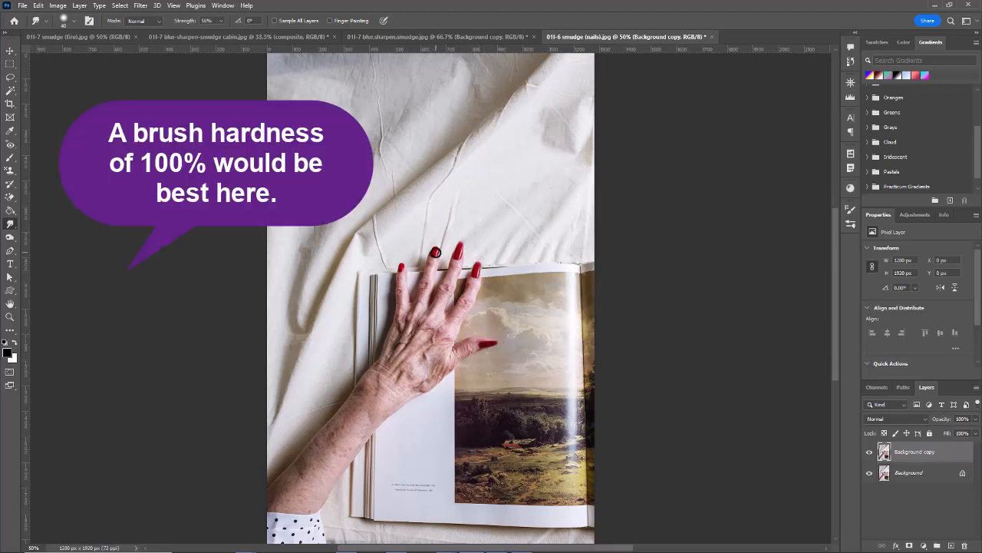
{"action": "left_click_drag", "start_coordinate": [434, 253], "coordinate": [439, 243]}
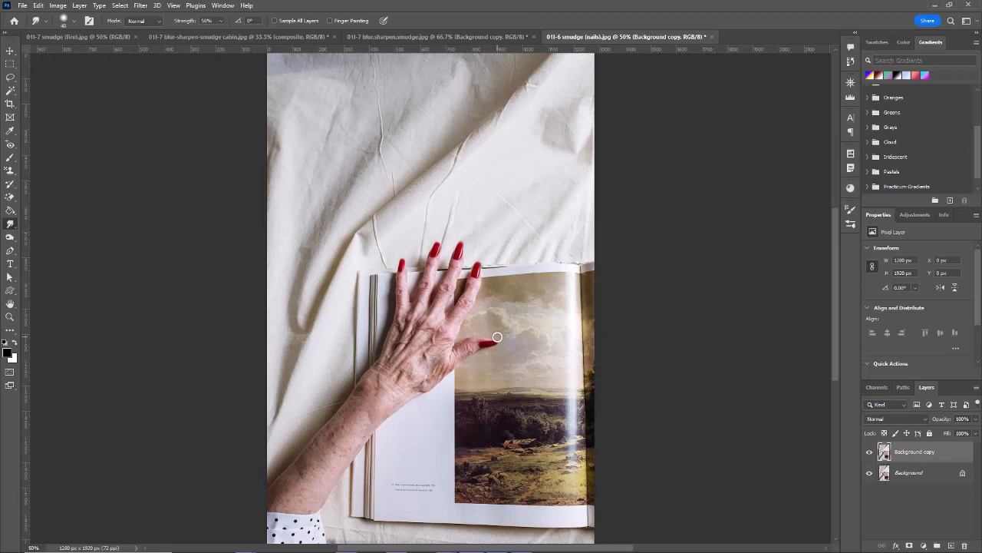
{"action": "left_click_drag", "start_coordinate": [486, 348], "coordinate": [493, 346]}
{"action": "left_click", "coordinate": [141, 5]}
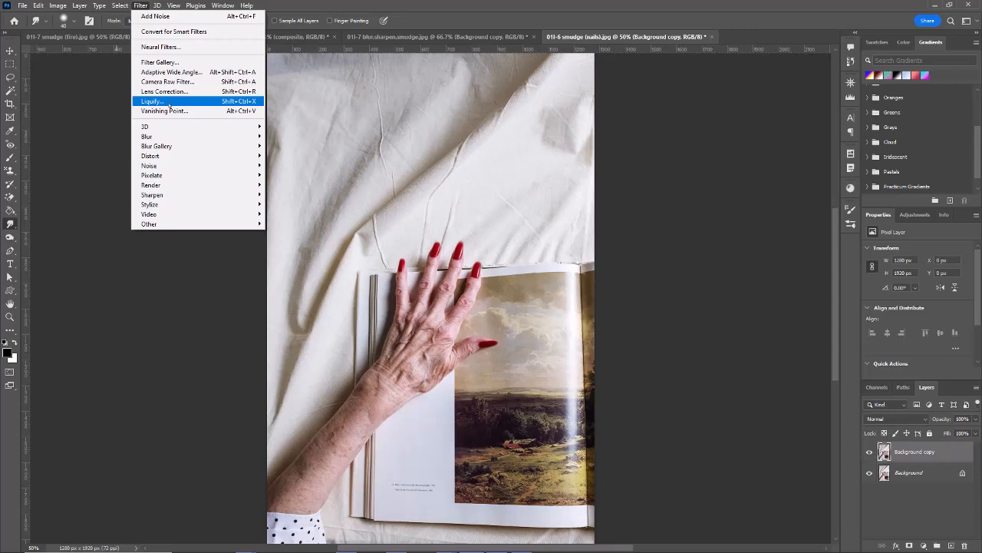
{"action": "left_click", "coordinate": [170, 104]}
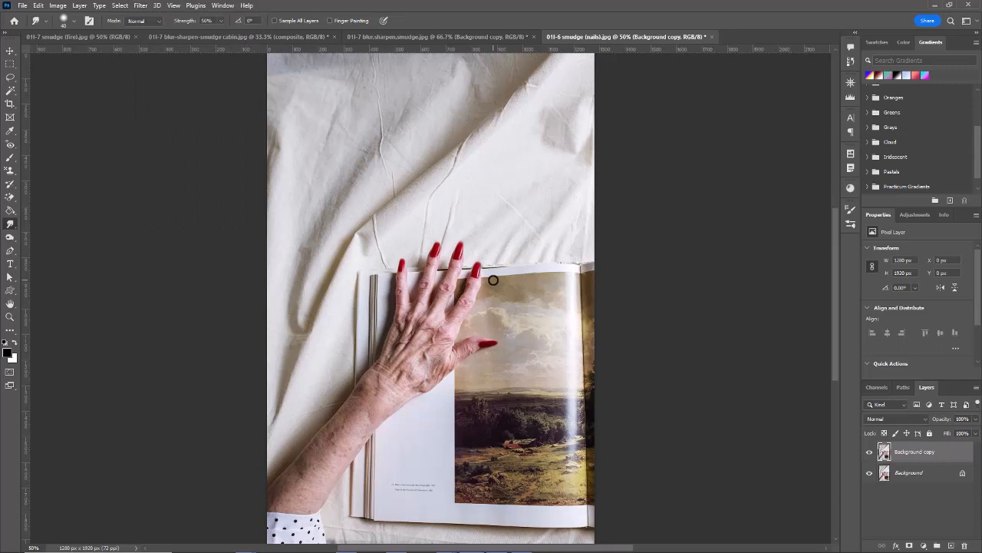